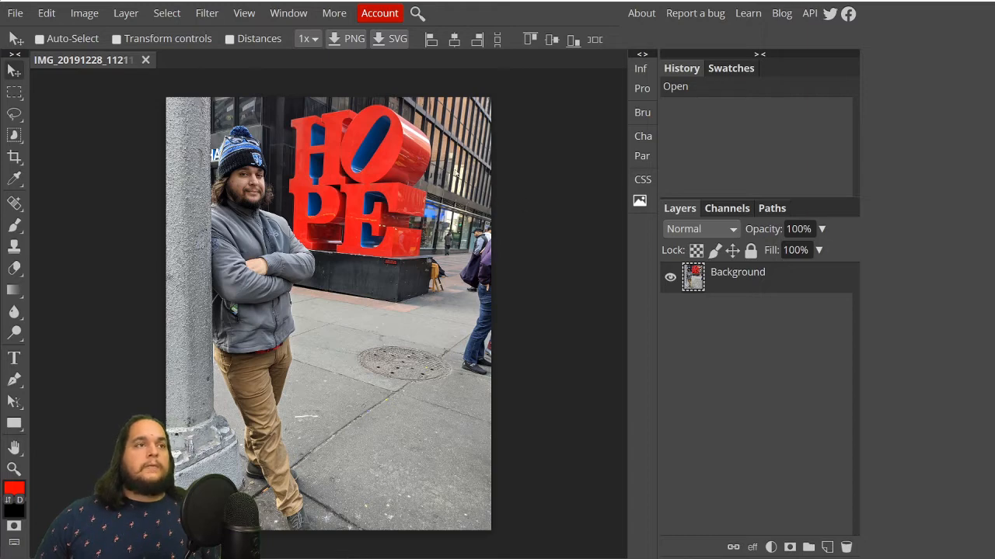
# Start a polygonal lasso selection where the red O meets the E, tracing up the O's lower outer edge.
pyautogui.scroll(1, 430, 178)
pyautogui.scroll(2, 428, 177)
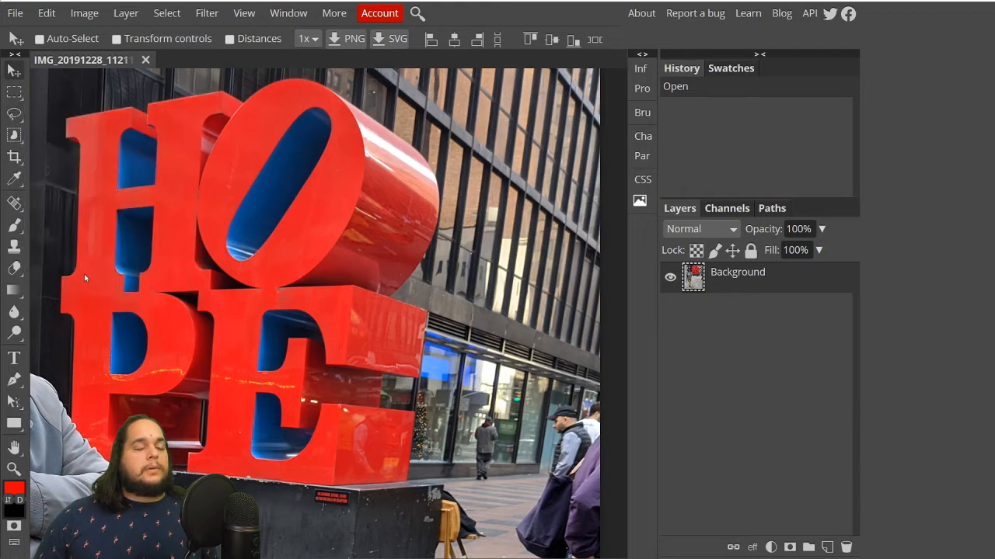
pyautogui.click(14, 113)
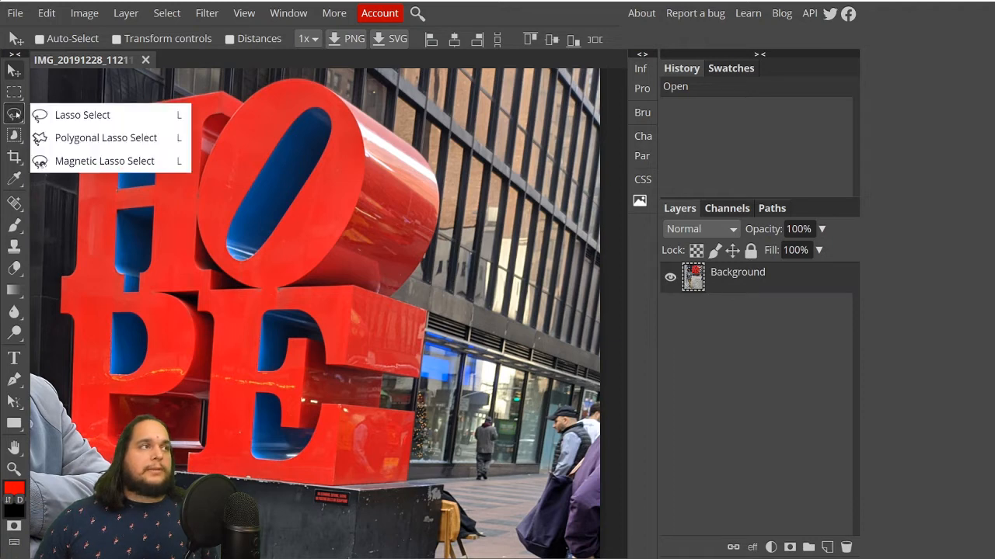
pyautogui.click(66, 140)
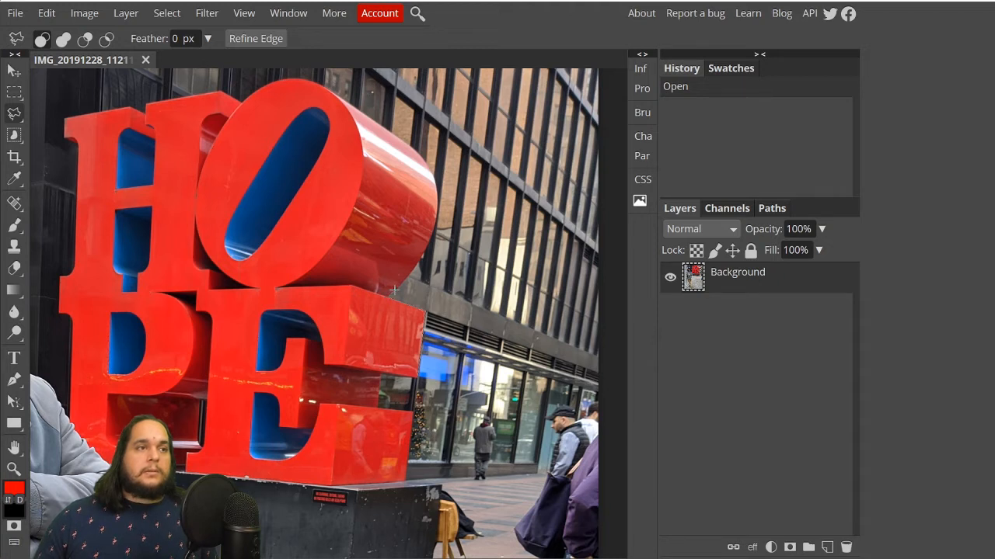
pyautogui.hscroll(-2, 395, 289)
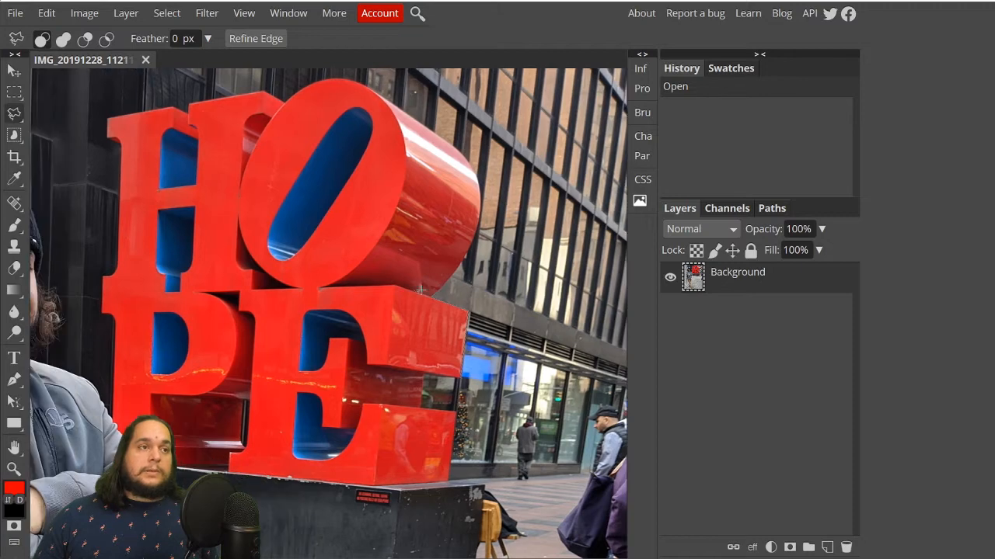
pyautogui.scroll(5, 443, 289)
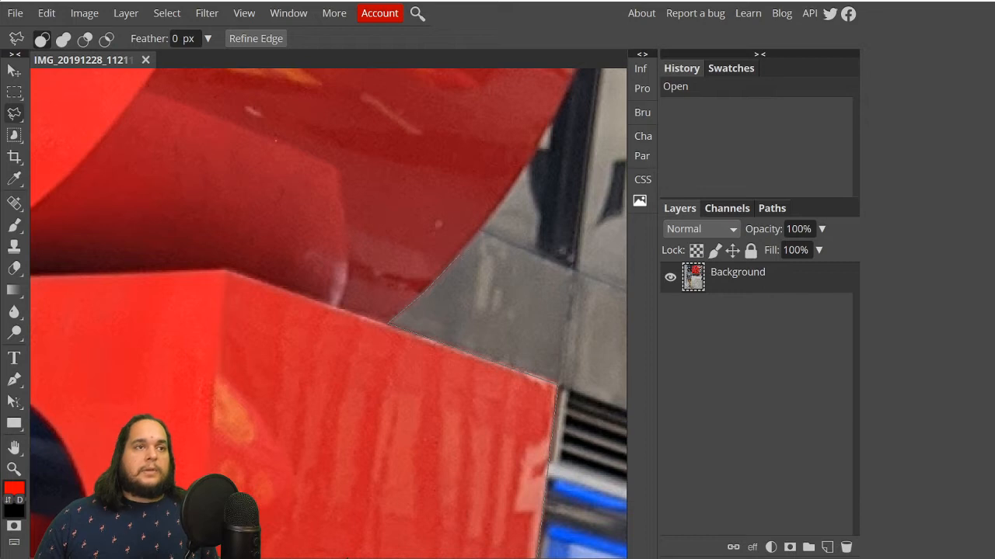
pyautogui.click(505, 190)
pyautogui.scroll(3, 517, 194)
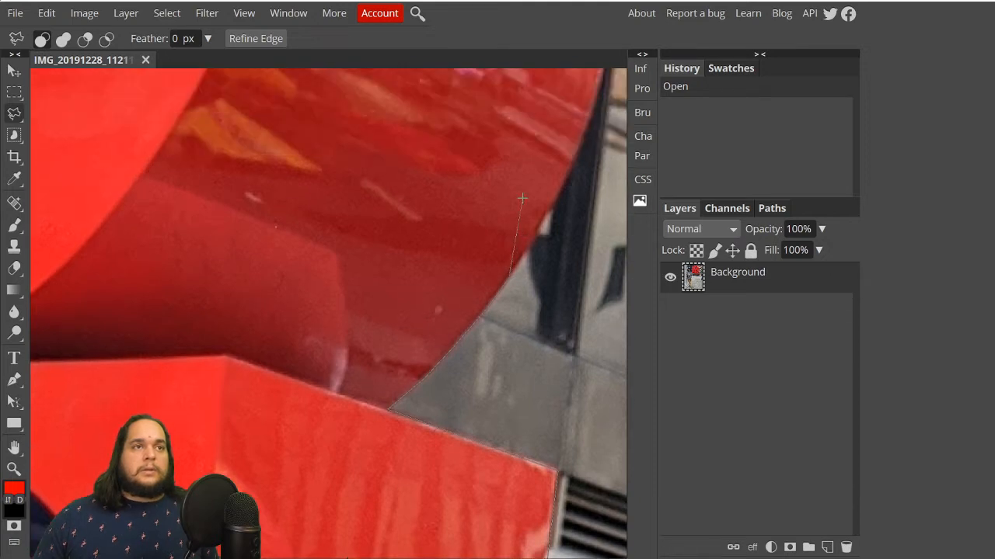
pyautogui.hscroll(2, 534, 250)
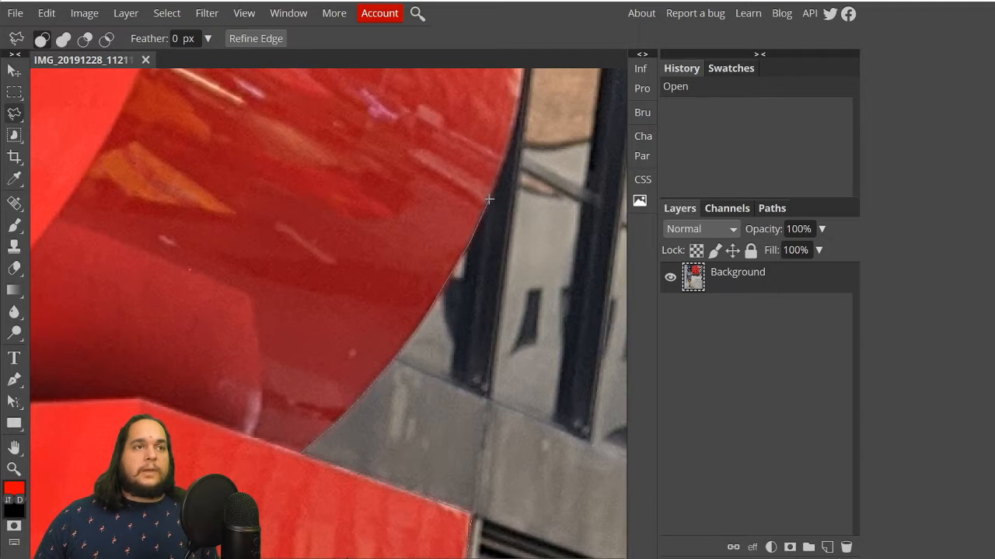
pyautogui.scroll(3, 489, 199)
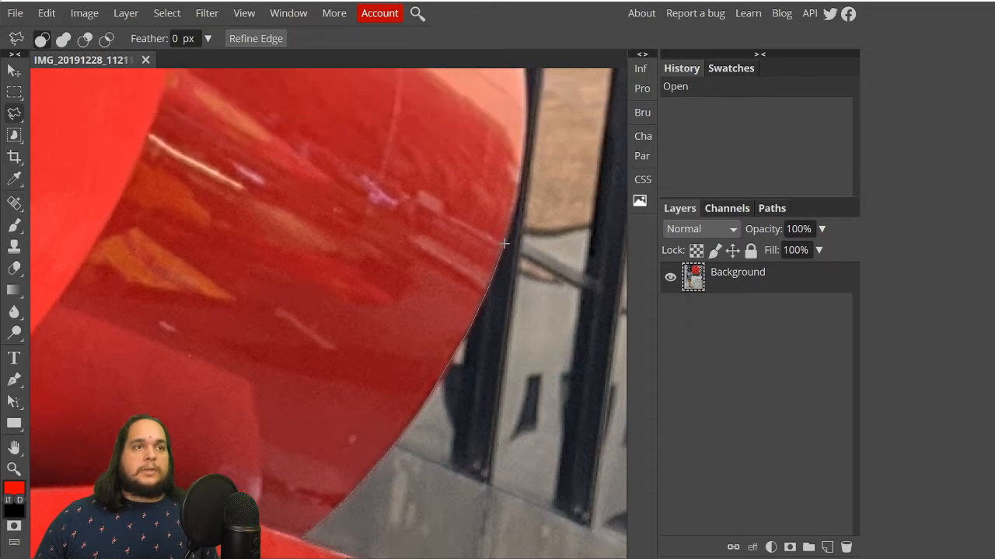
# Continue the polygonal lasso outline around the O's curved outer side and over the sculpture's upper edge to the H.
pyautogui.scroll(4, 504, 244)
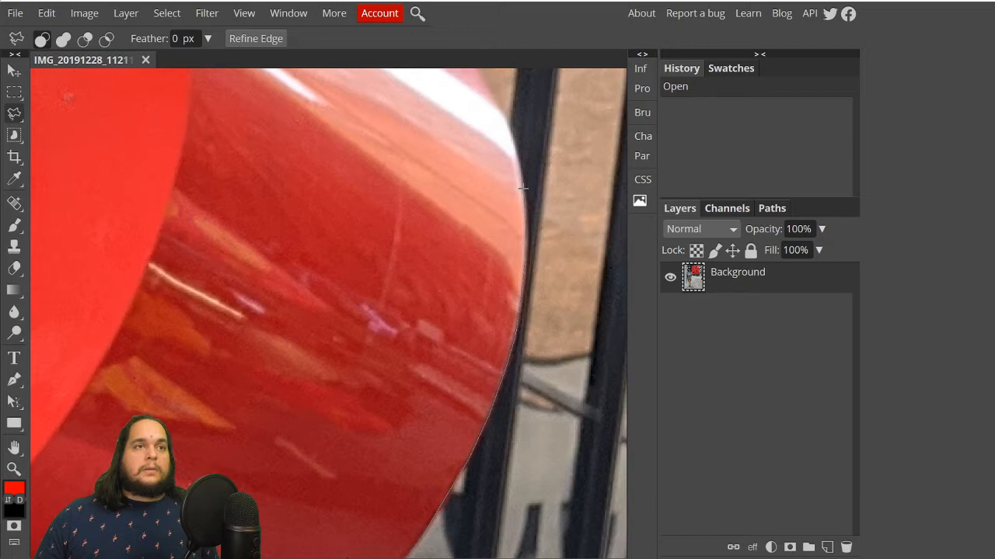
pyautogui.scroll(2, 515, 149)
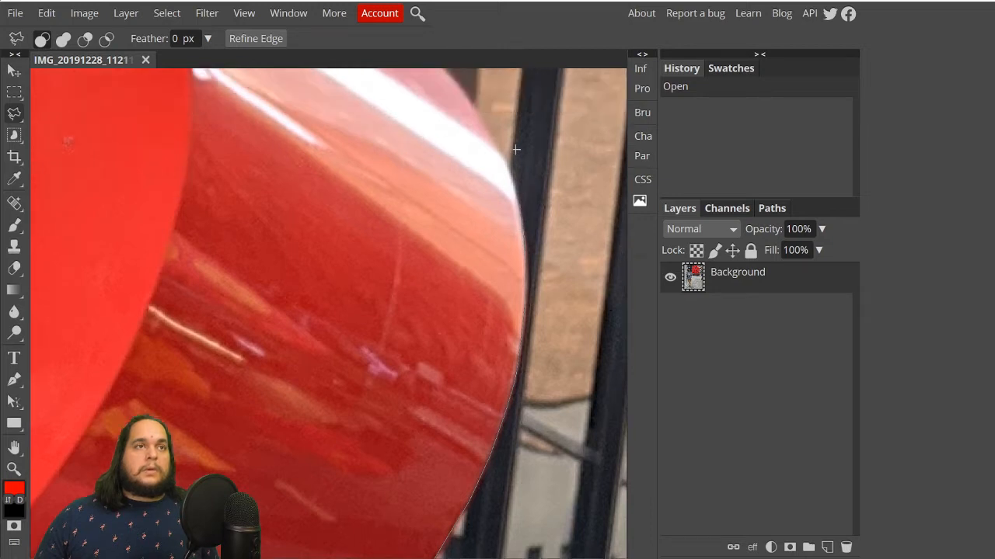
pyautogui.scroll(2, 515, 149)
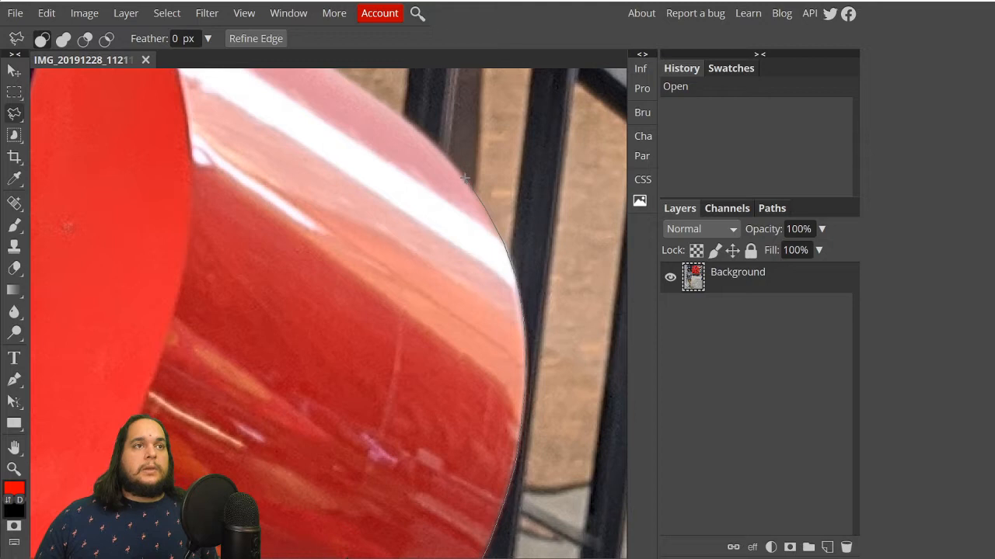
pyautogui.scroll(1, 455, 194)
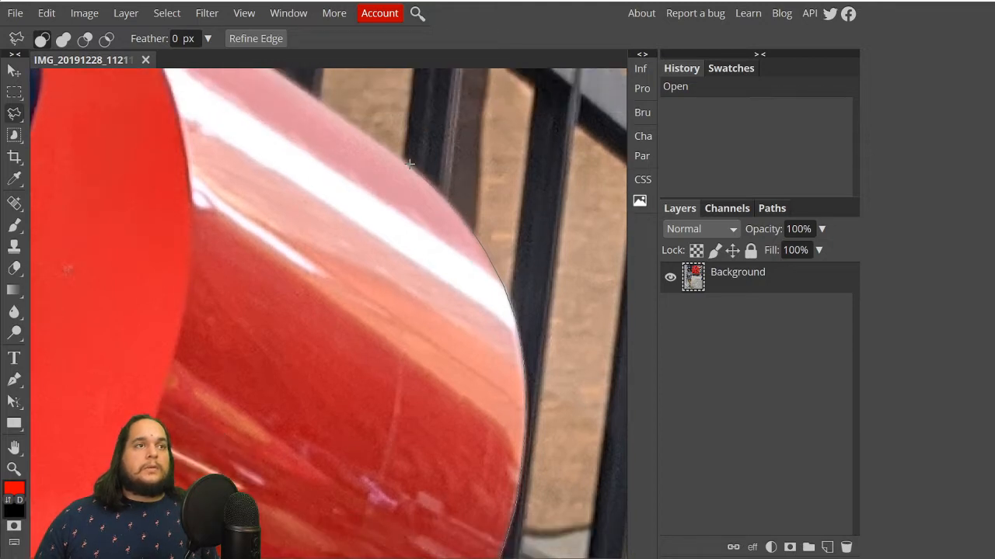
pyautogui.scroll(2, 410, 165)
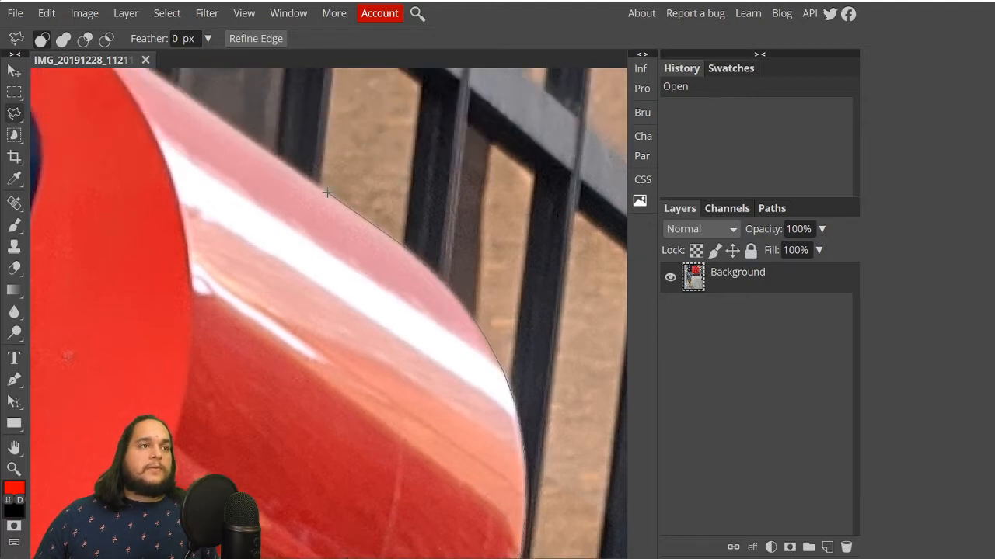
pyautogui.click(327, 192)
pyautogui.scroll(2, 184, 143)
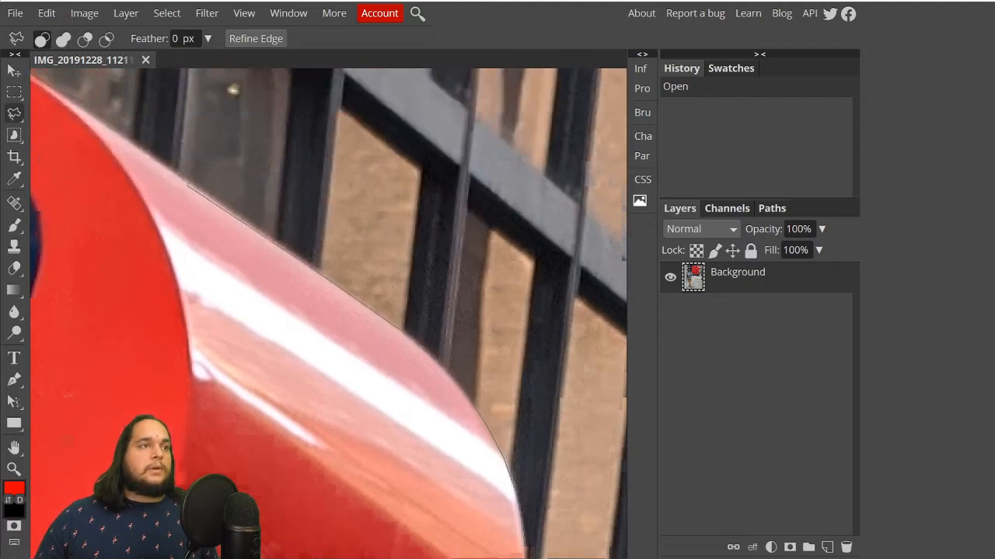
pyautogui.scroll(-1, 184, 143)
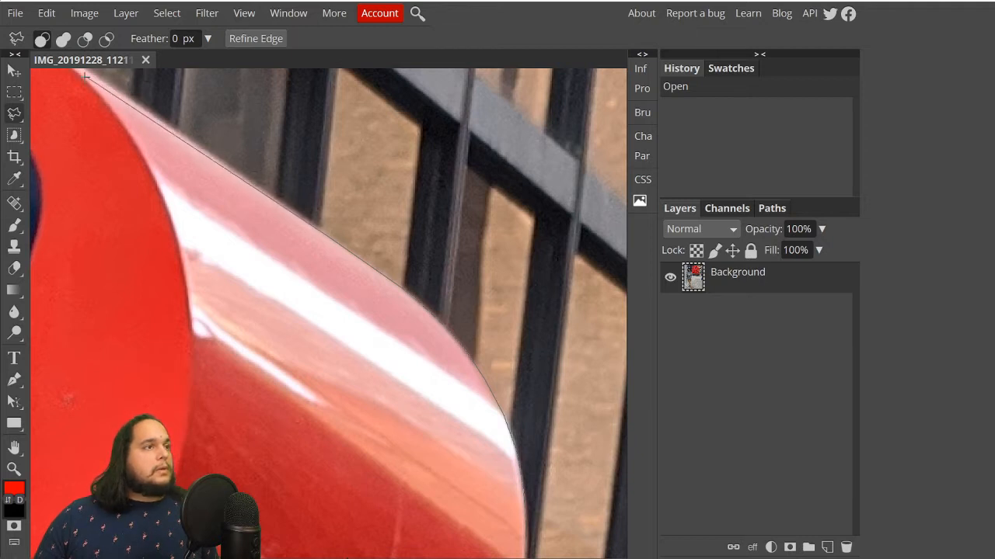
pyautogui.scroll(1, 79, 77)
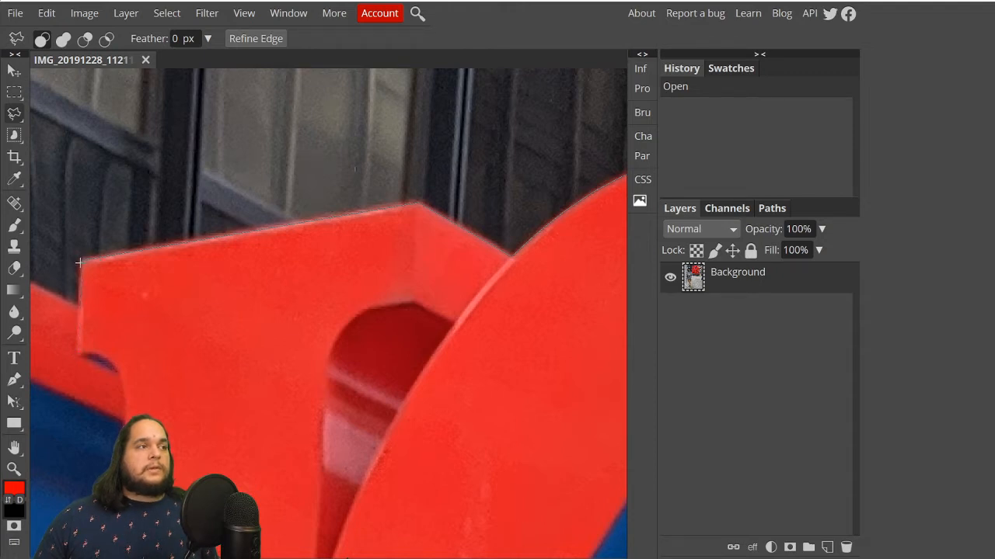
# Trace the polygonal lasso around the serif of the H's right stem and down the stem's inner edge.
pyautogui.click(77, 352)
pyautogui.click(116, 373)
pyautogui.click(125, 398)
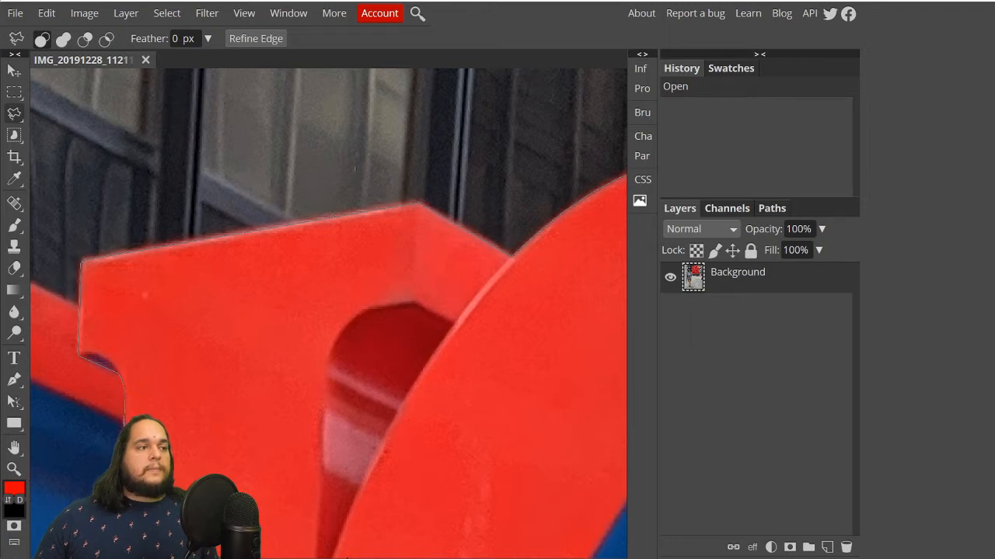
pyautogui.scroll(-6, 328, 314)
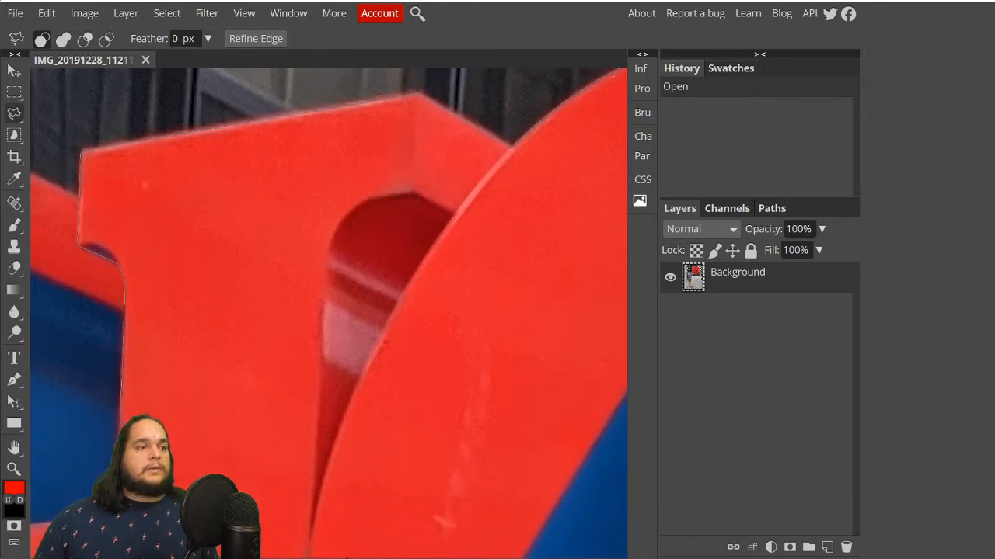
pyautogui.scroll(-5, 25, 557)
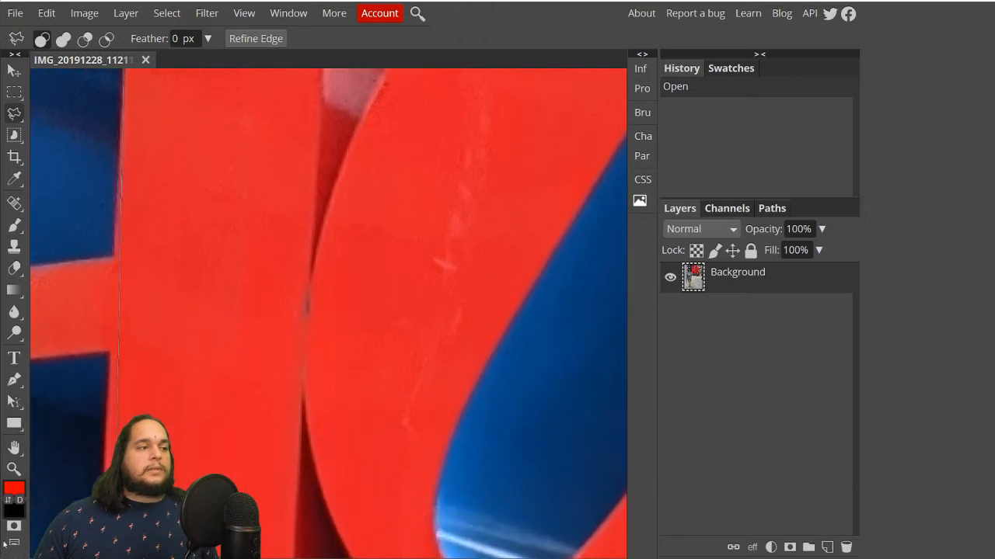
pyautogui.scroll(-3, 24, 556)
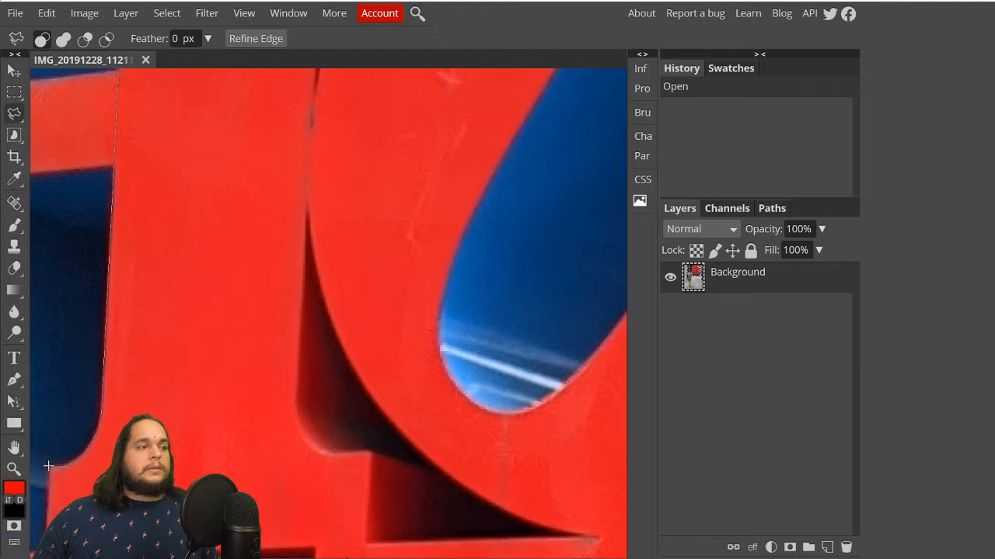
pyautogui.scroll(-2, 48, 514)
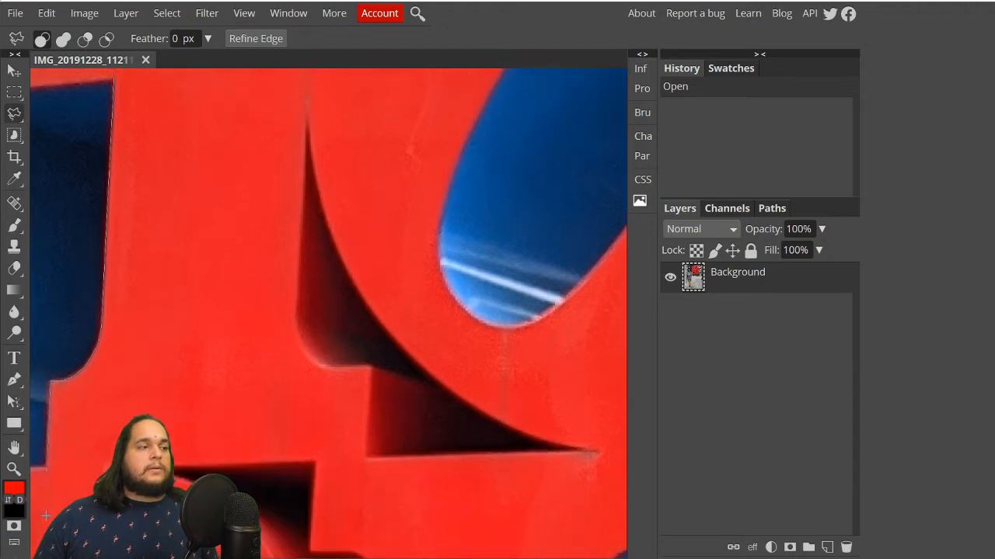
pyautogui.hscroll(-2, 46, 470)
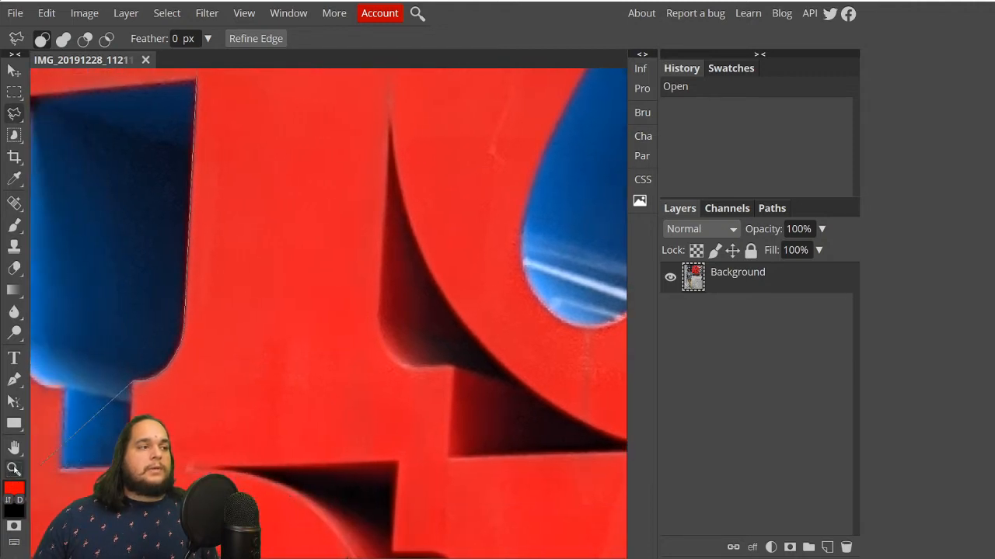
# Extend the lasso outline from the foot of the H straight down through the P to the black pedestal.
pyautogui.scroll(-3, 103, 376)
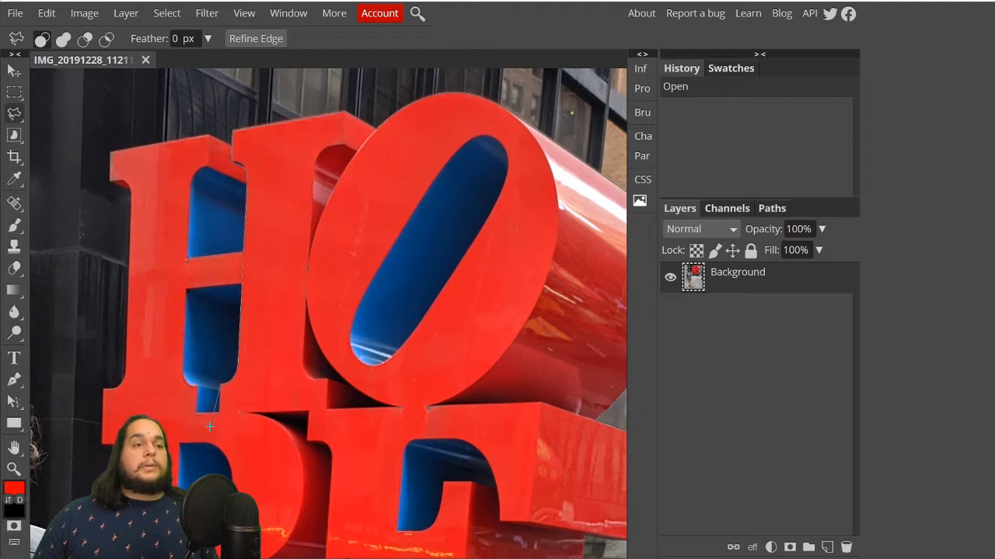
pyautogui.scroll(-1, 215, 408)
pyautogui.scroll(-1, 217, 386)
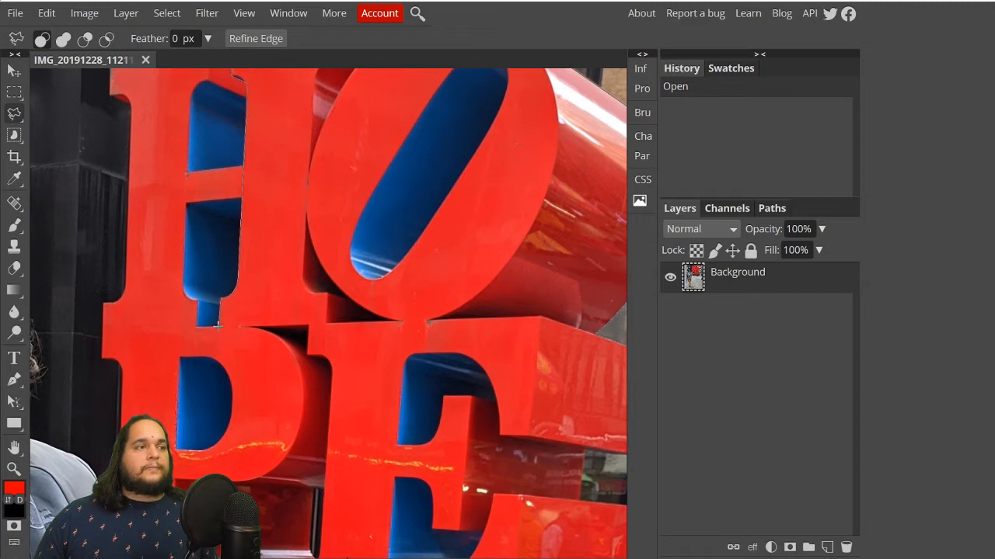
pyautogui.scroll(-2, 217, 439)
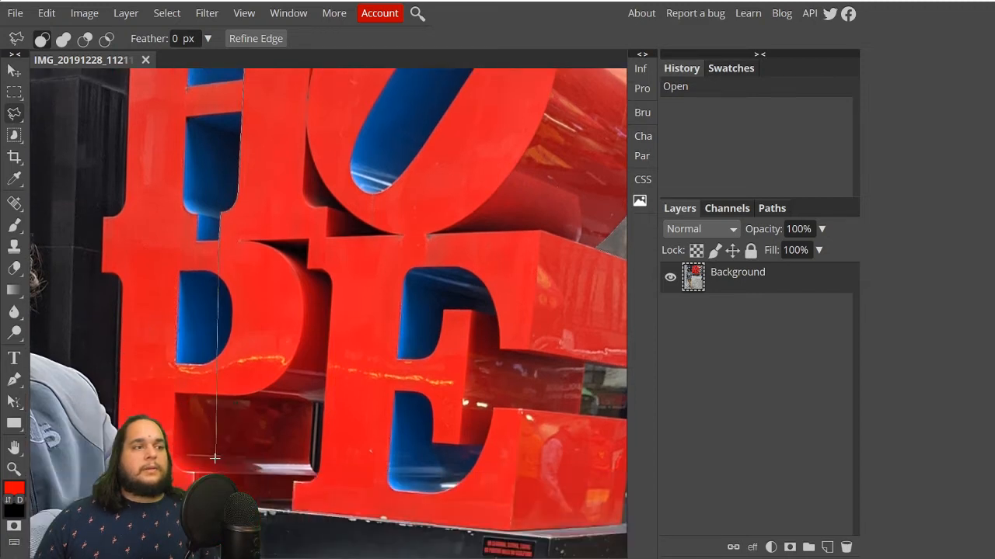
pyautogui.scroll(-2, 202, 457)
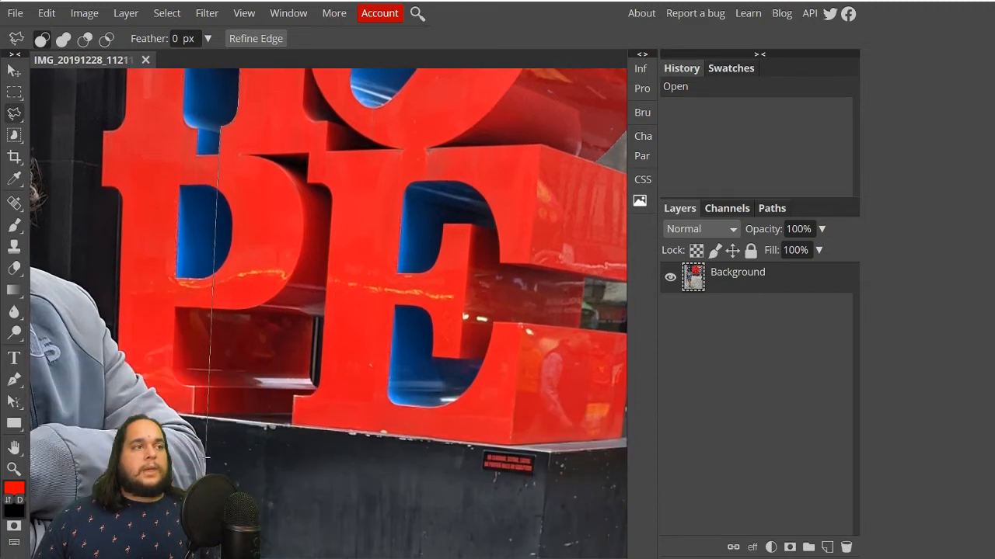
pyautogui.click(207, 419)
# Trace along the pedestal's upper edge and the E's outer end, including the notch between its arms, and close the selection.
pyautogui.scroll(-2, 296, 458)
pyautogui.scroll(3, 327, 460)
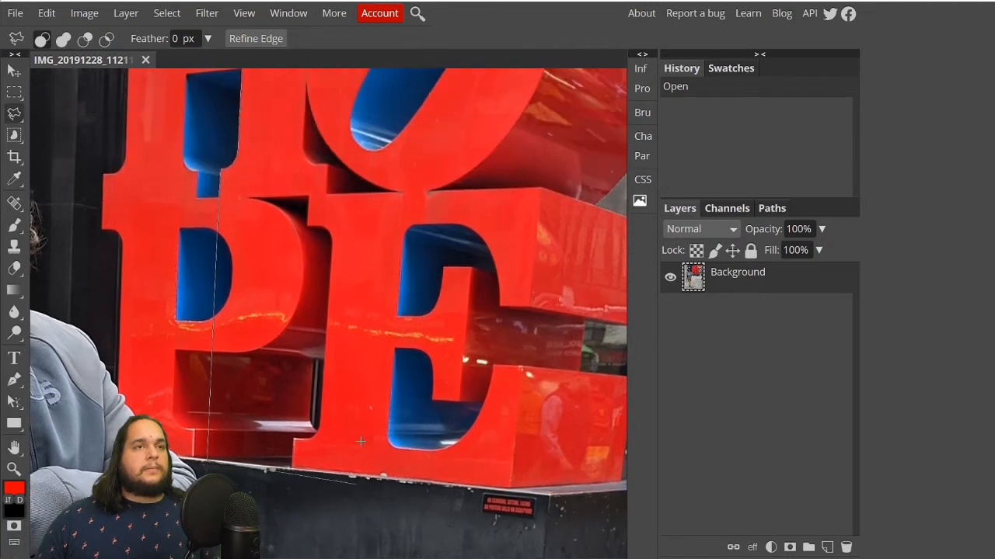
pyautogui.scroll(-1, 357, 474)
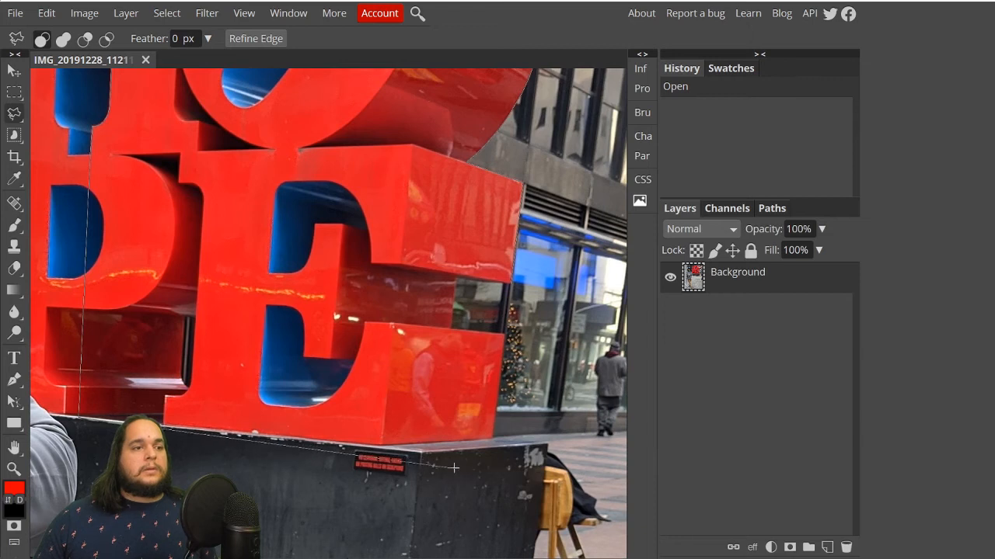
pyautogui.click(422, 454)
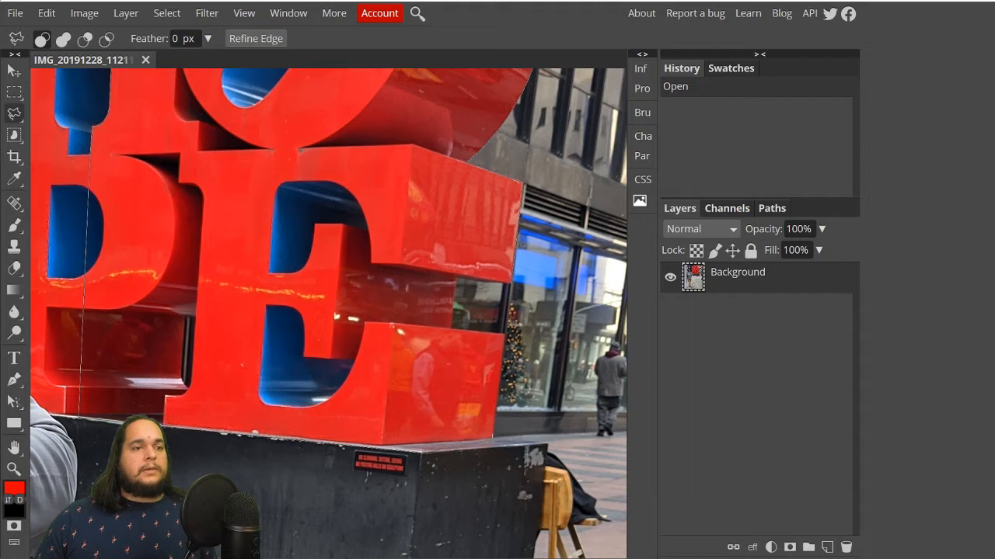
pyautogui.click(493, 439)
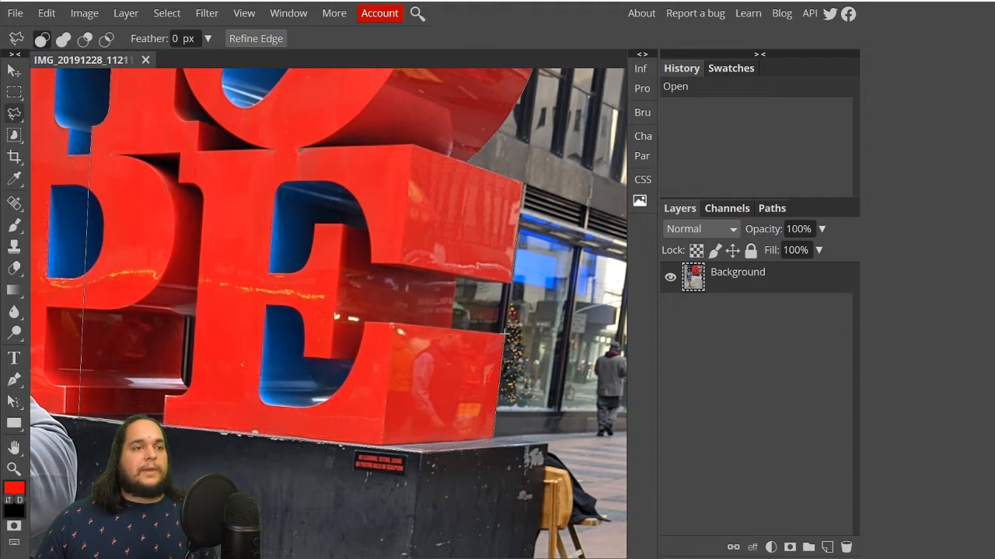
pyautogui.click(505, 333)
pyautogui.click(450, 328)
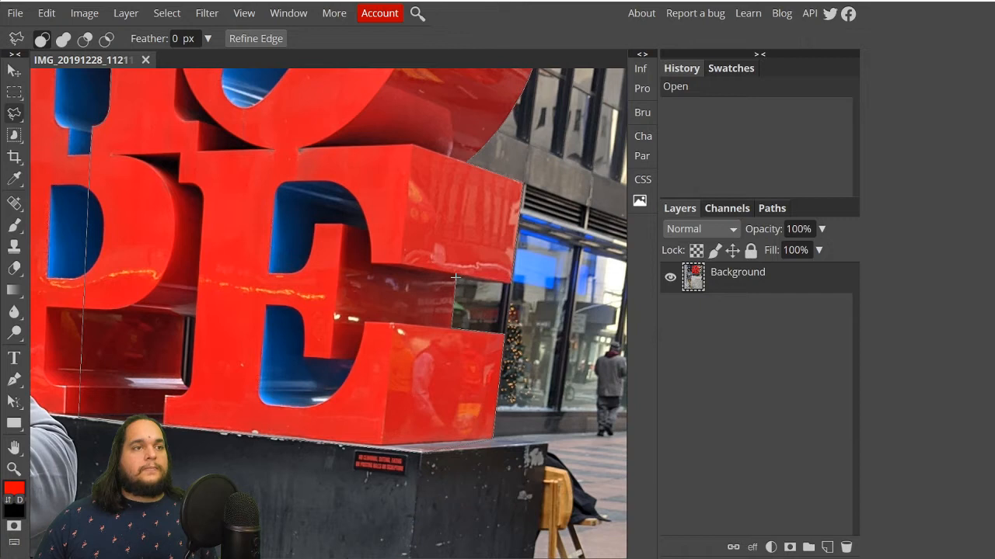
pyautogui.click(455, 277)
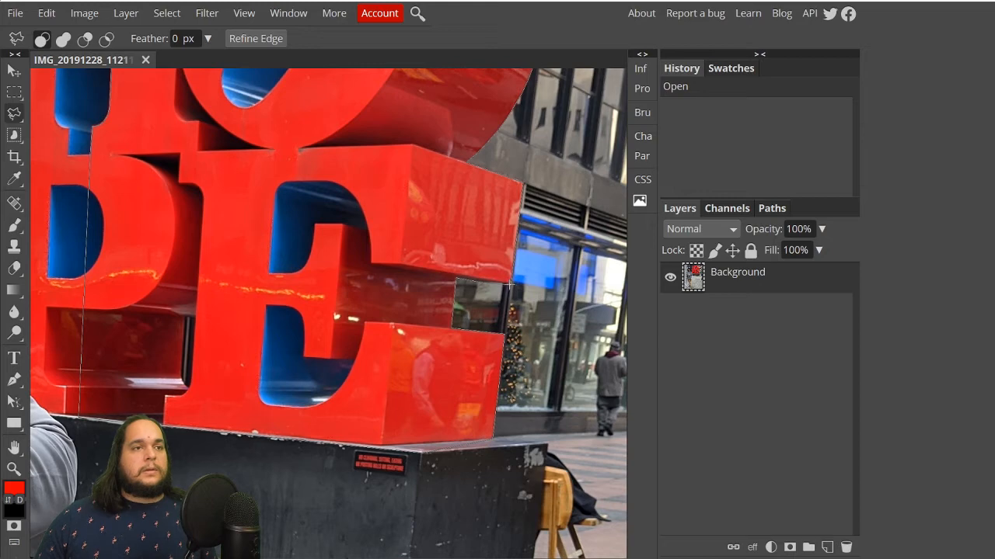
pyautogui.doubleClick(513, 284)
# Copy the lassoed part of the HOPE sculpture and paste it as a new layer above the Background.
pyautogui.scroll(10, 374, 302)
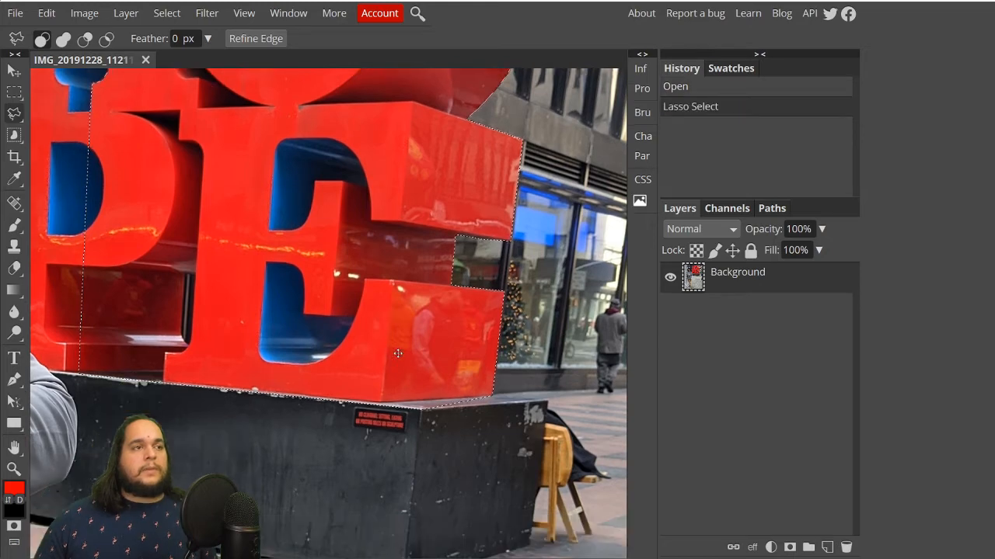
pyautogui.scroll(-5, 374, 302)
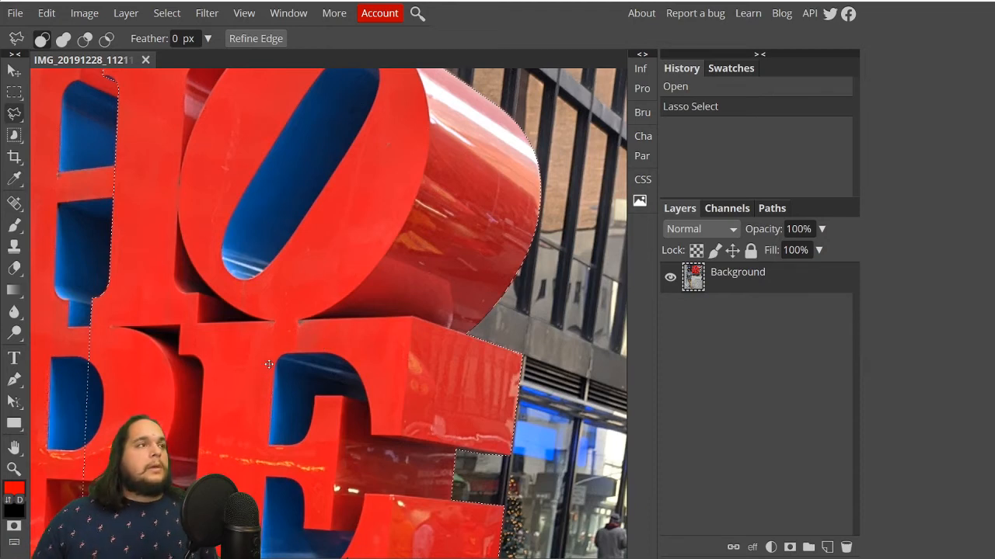
pyautogui.scroll(1, 272, 365)
pyautogui.click(47, 13)
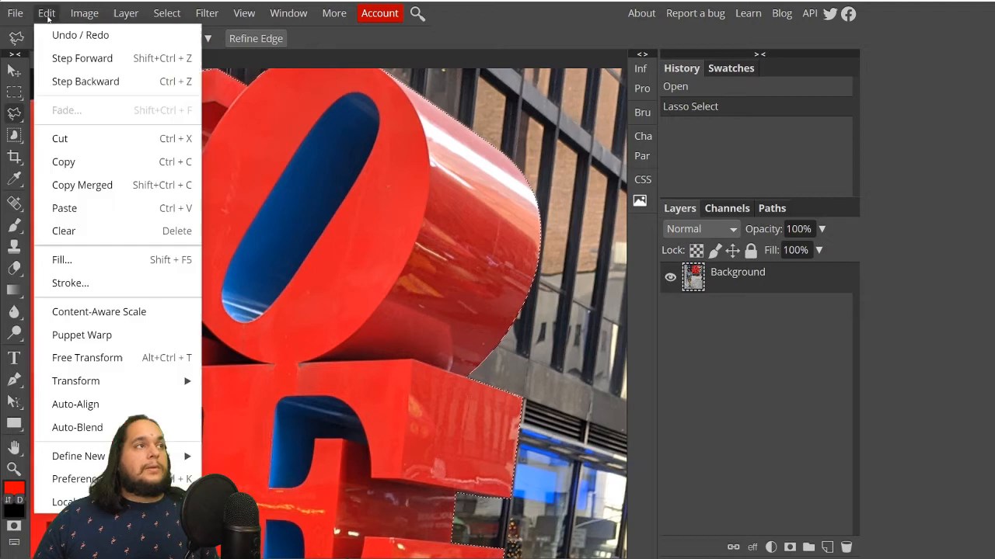
pyautogui.click(87, 165)
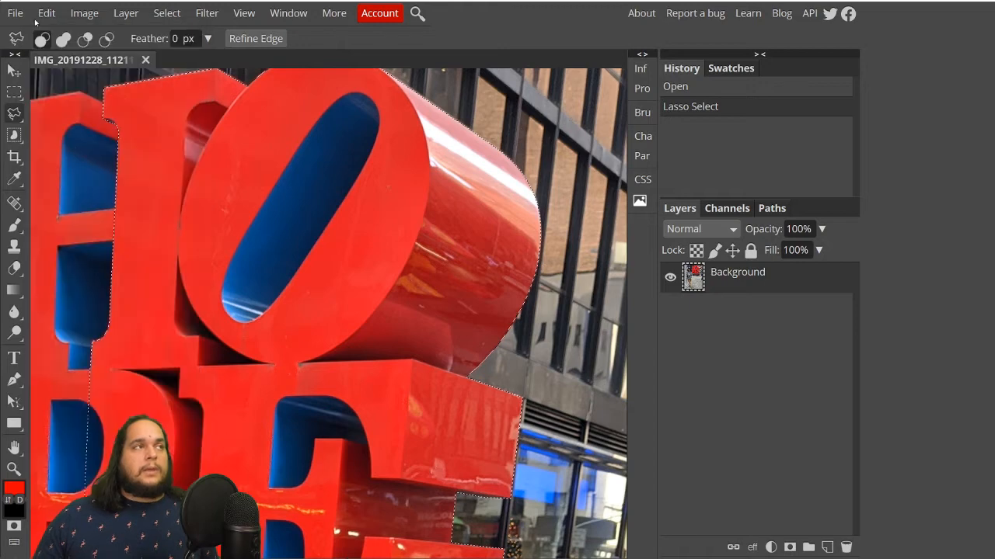
pyautogui.click(47, 13)
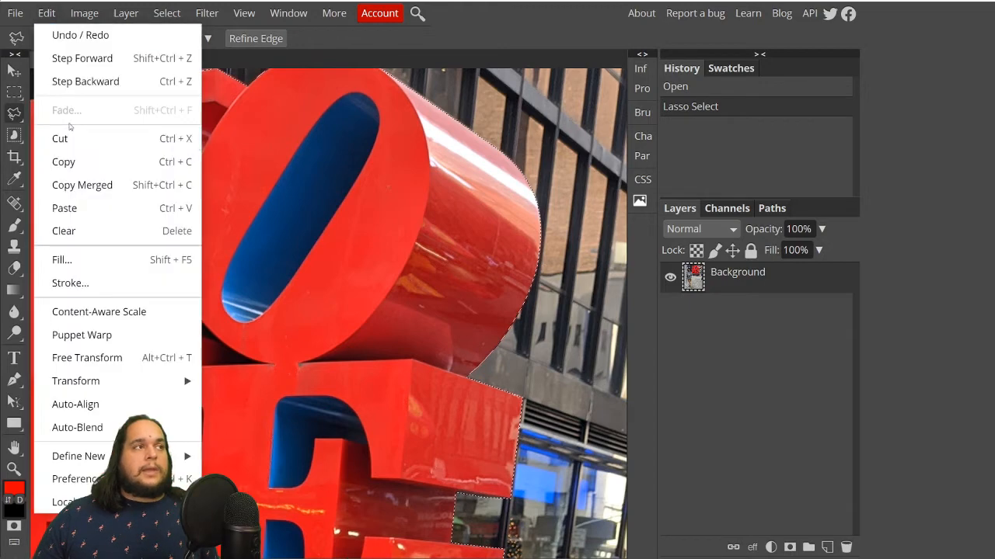
pyautogui.click(85, 208)
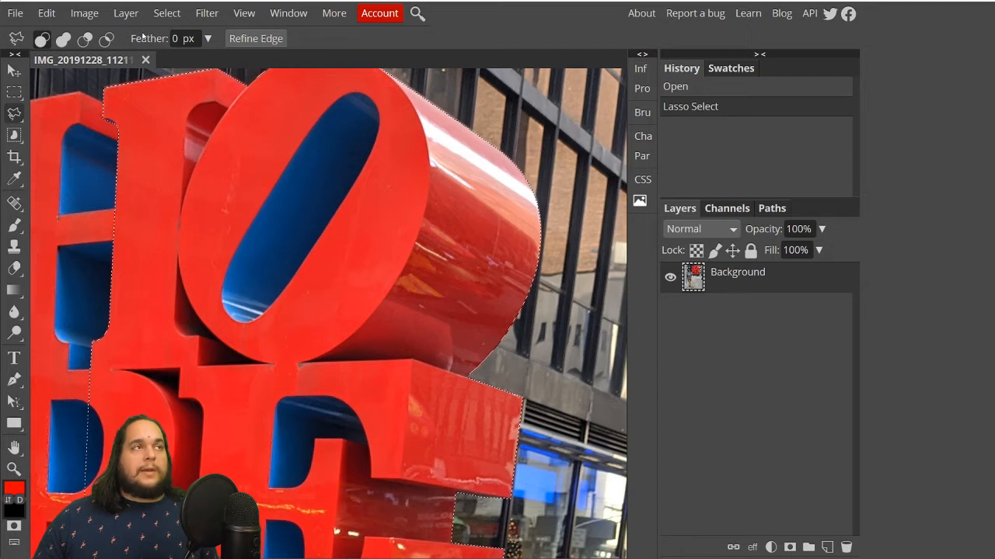
pyautogui.hotkey('ctrl', 'v')
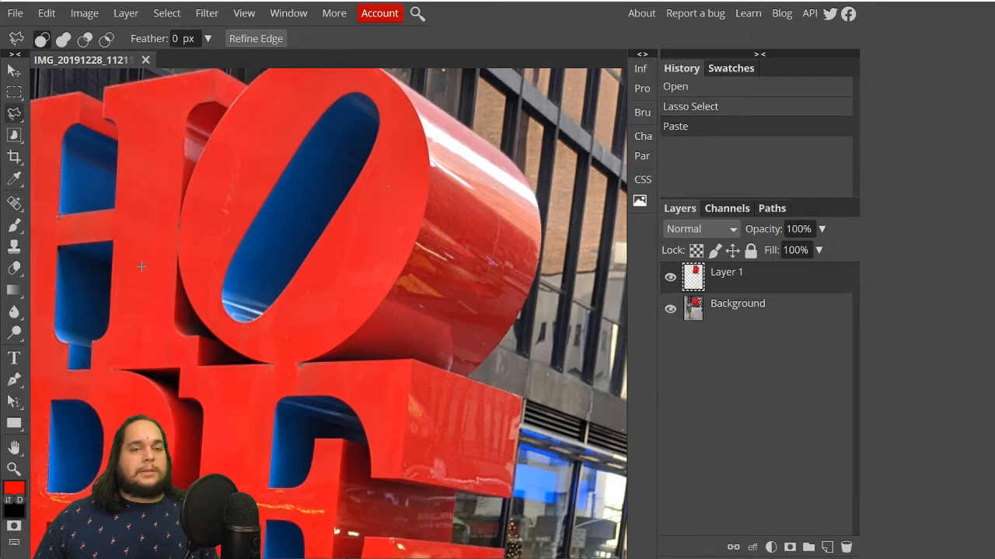
# Toggle the Background layer's visibility on and off to examine the pasted sculpture cutout on its own.
pyautogui.click(669, 310)
pyautogui.click(670, 310)
pyautogui.click(670, 309)
pyautogui.click(670, 309)
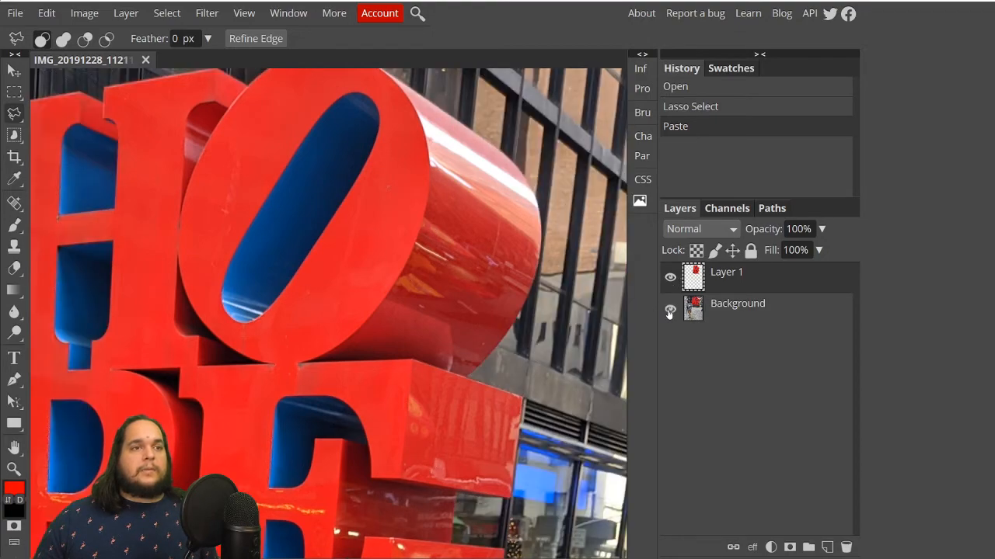
pyautogui.click(669, 310)
pyautogui.click(669, 309)
pyautogui.click(670, 310)
pyautogui.click(669, 309)
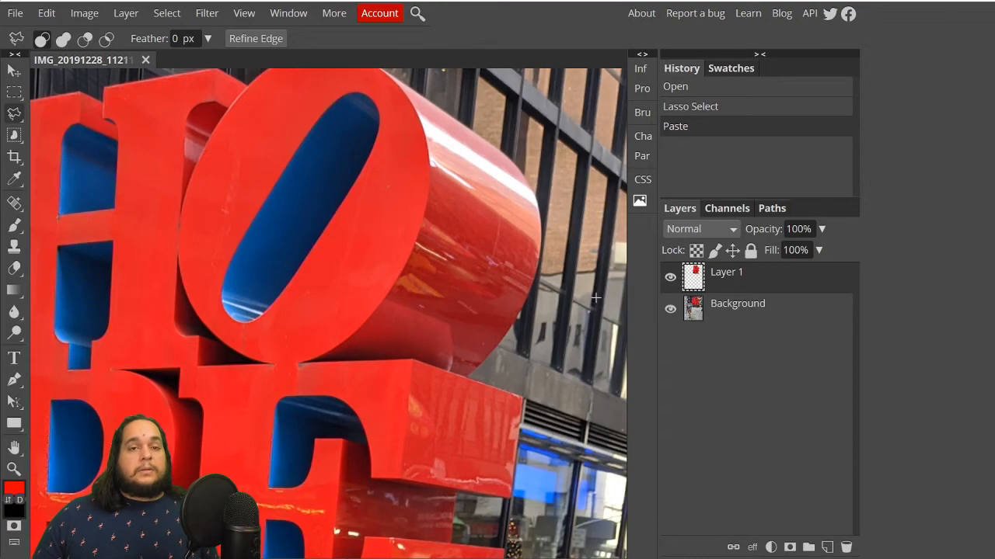
# Paste the pink cartoon starfish image as a new layer and move it onto the pavement just above the manhole cover.
pyautogui.scroll(-4, 324, 266)
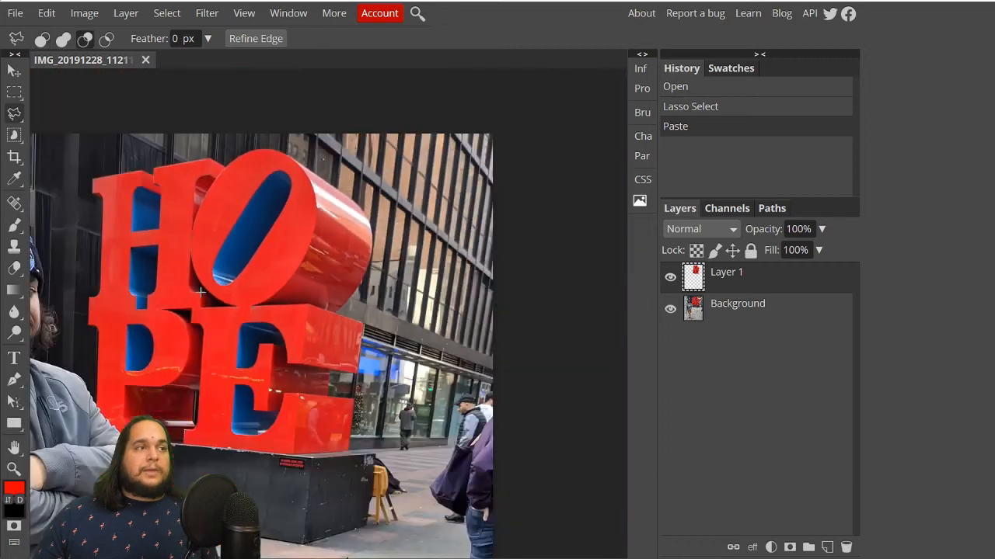
pyautogui.scroll(-2, 179, 303)
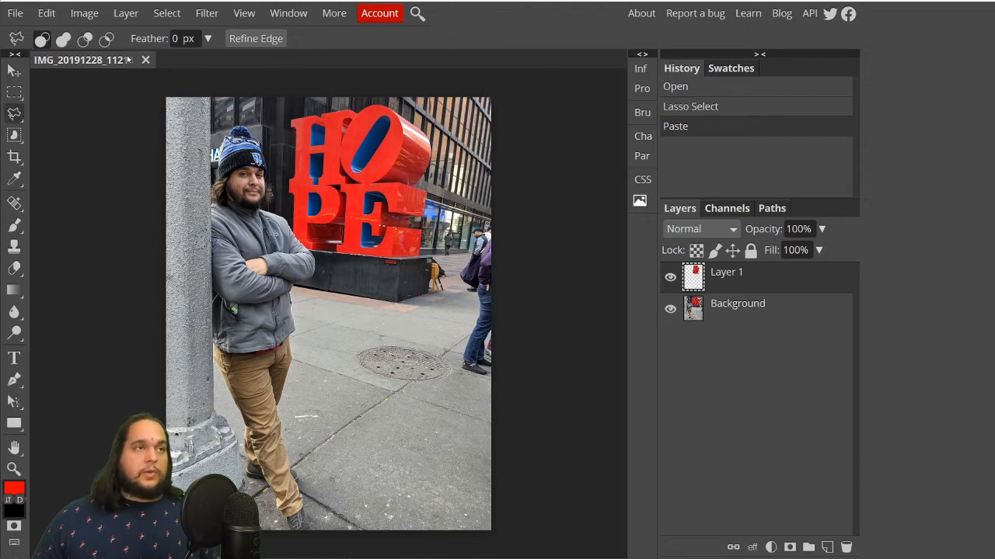
pyautogui.hotkey('ctrl', 'v')
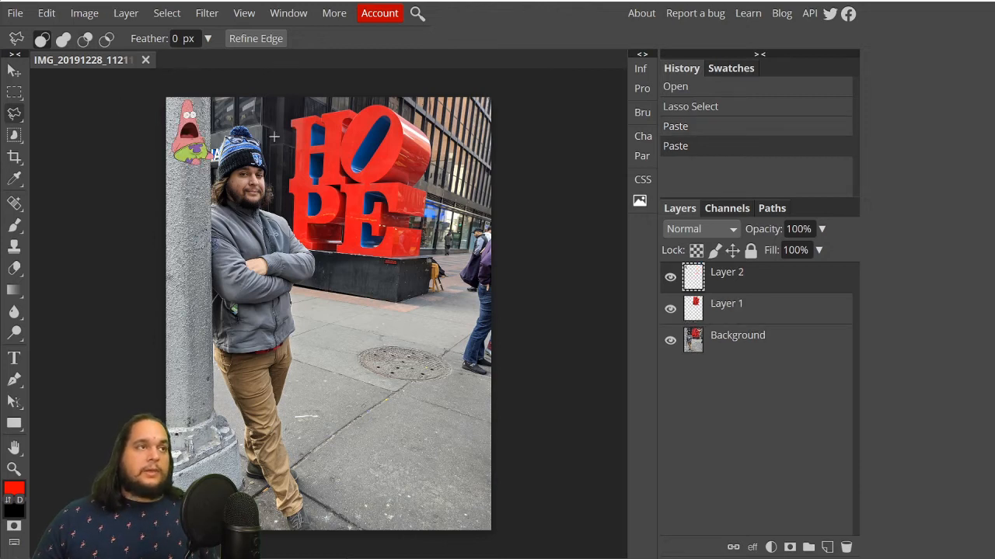
pyautogui.click(14, 71)
pyautogui.moveTo(190, 142)
pyautogui.mouseDown()
pyautogui.moveTo(434, 221)
pyautogui.moveTo(435, 294)
pyautogui.moveTo(362, 287)
pyautogui.moveTo(409, 257)
pyautogui.moveTo(458, 347)
pyautogui.moveTo(393, 325)
pyautogui.mouseUp()
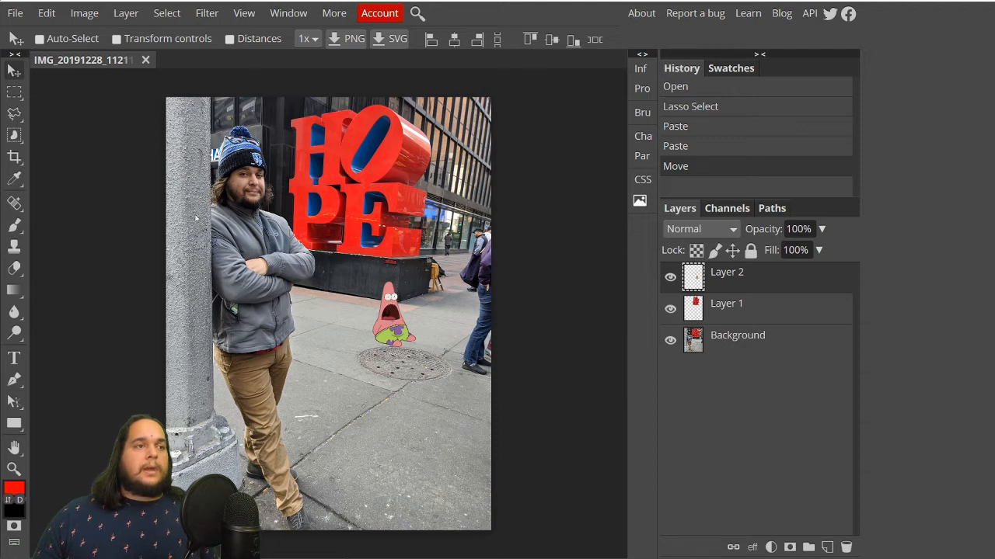
# Show transform controls for the cartoon starfish layer and scale it up proportionally to 176%.
pyautogui.click(117, 39)
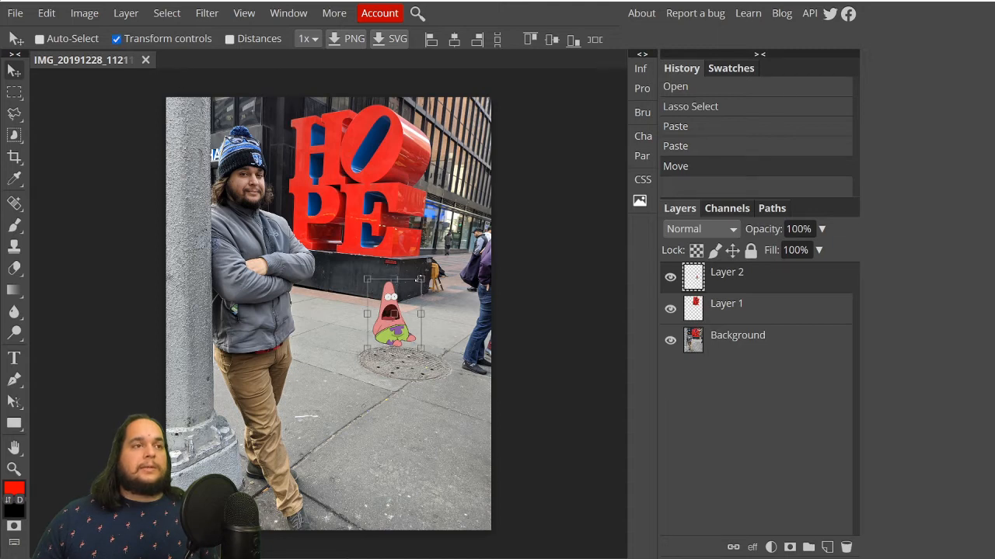
pyautogui.moveTo(419, 278); pyautogui.dragTo(503, 183)
pyautogui.moveTo(412, 230); pyautogui.dragTo(462, 175)
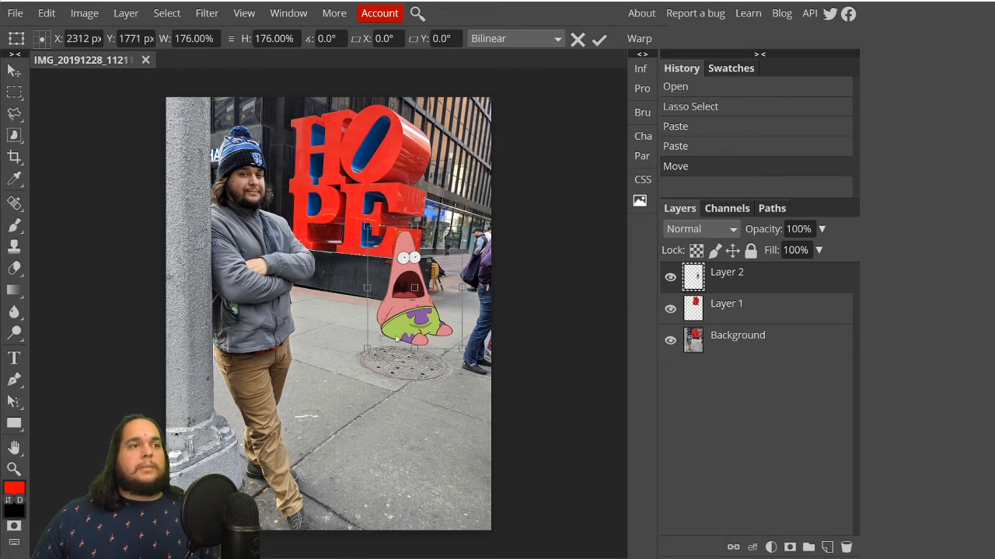
# Rotate the cartoon starfish 47.2°, place it over the O's upper outer edge and apply the transform.
pyautogui.moveTo(404, 325); pyautogui.dragTo(378, 195)
pyautogui.moveTo(437, 93); pyautogui.dragTo(533, 151)
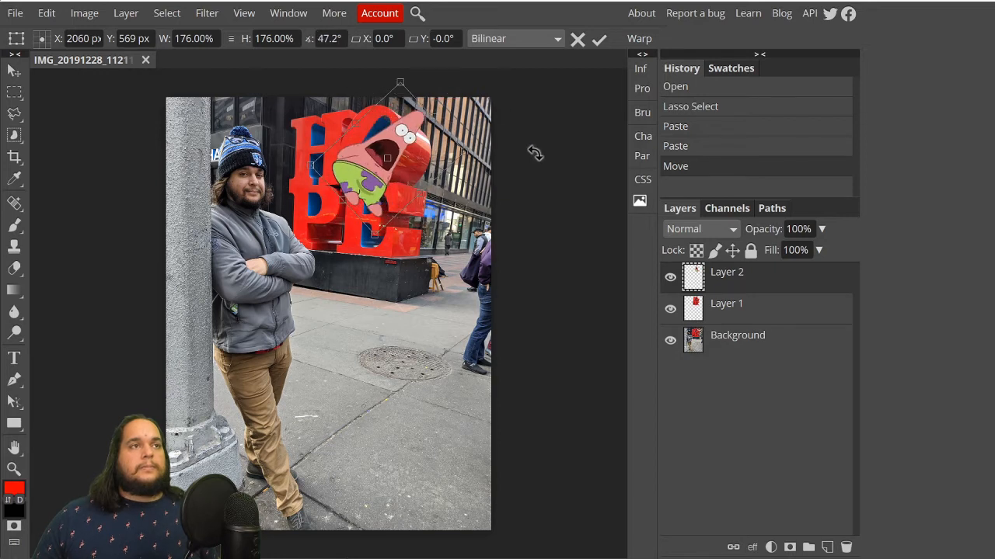
pyautogui.moveTo(375, 190); pyautogui.dragTo(415, 169)
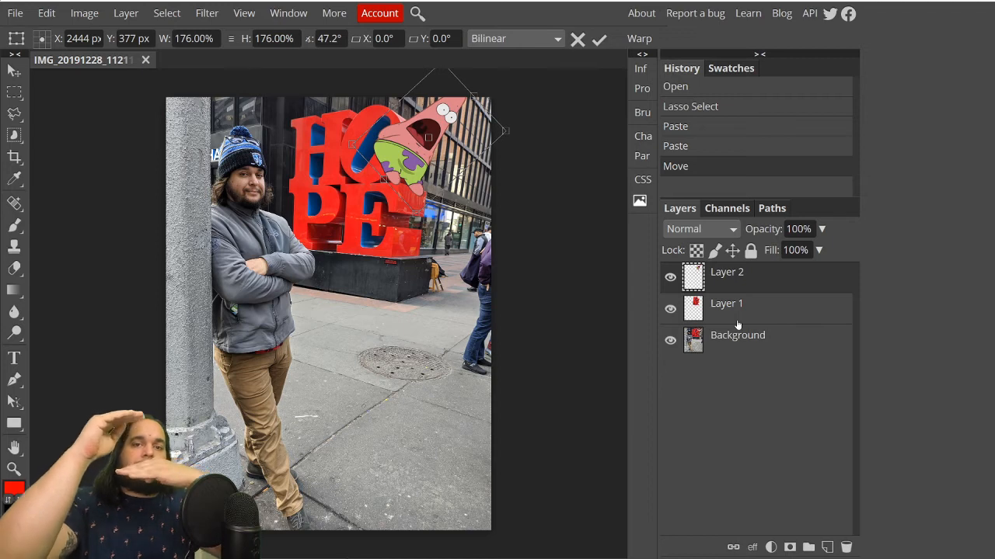
pyautogui.press('i')
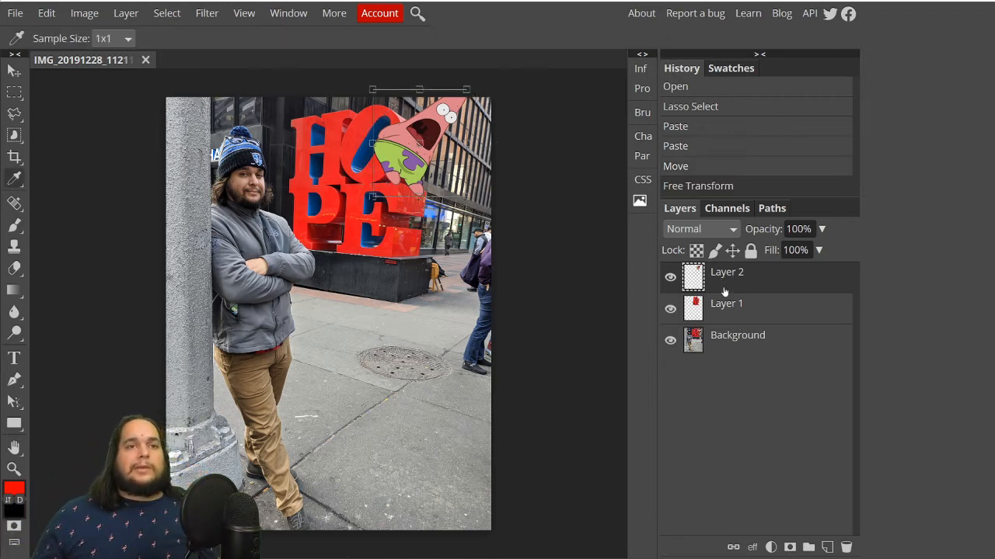
# Move the sculpture cutout, Layer 1, above Layer 2 in the layer order.
pyautogui.click(727, 311)
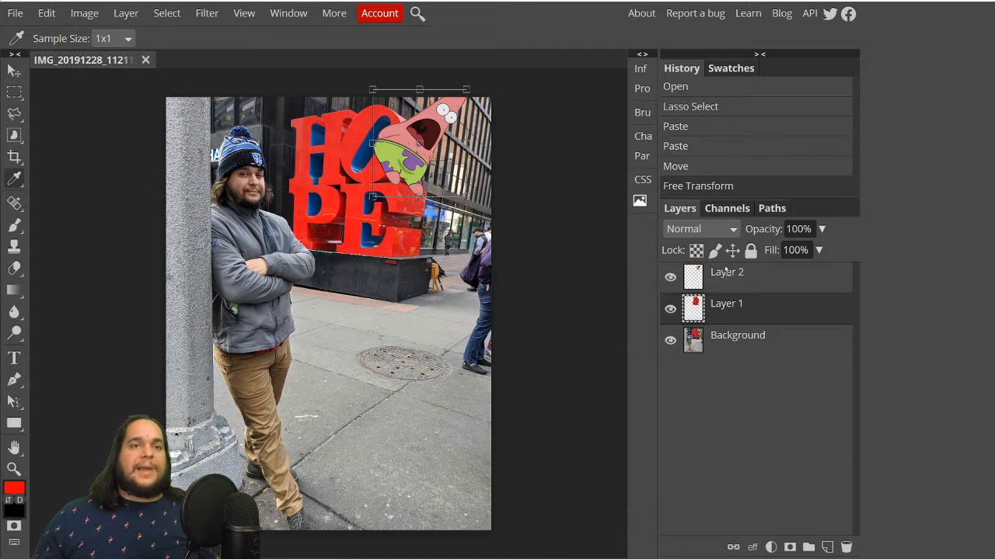
pyautogui.moveTo(725, 269); pyautogui.dragTo(725, 272)
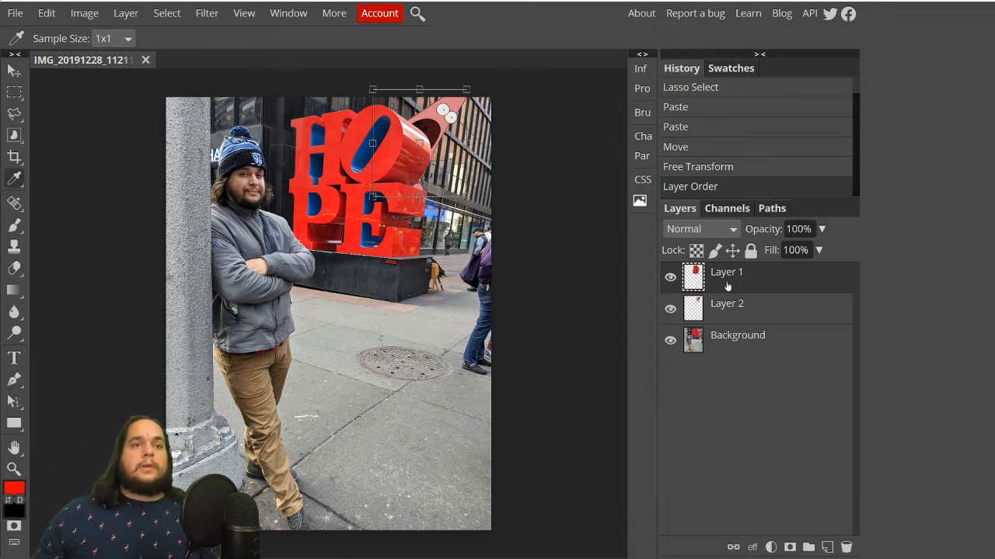
# Hide Layer 1 and Layer 2 and make the Background the active layer.
pyautogui.click(670, 310)
pyautogui.click(671, 276)
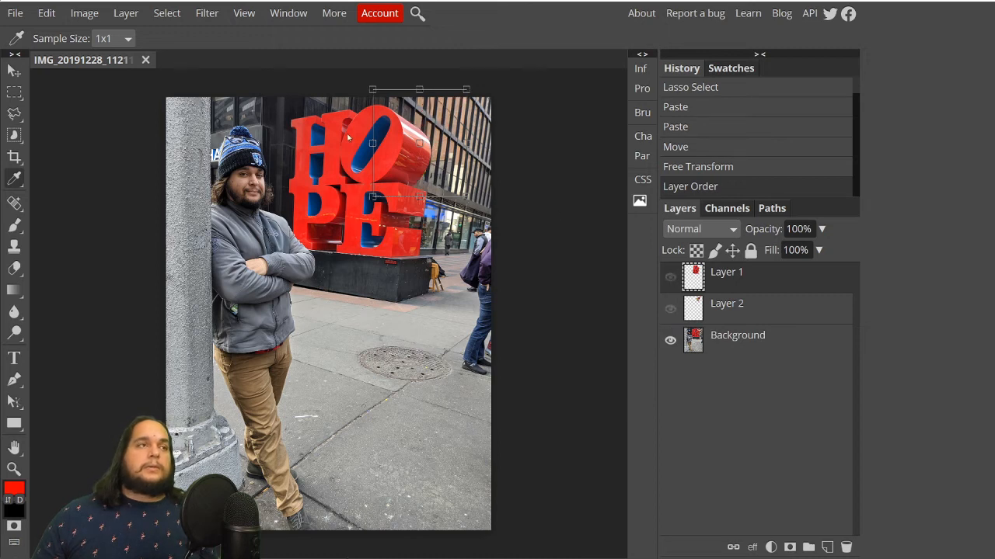
pyautogui.click(729, 343)
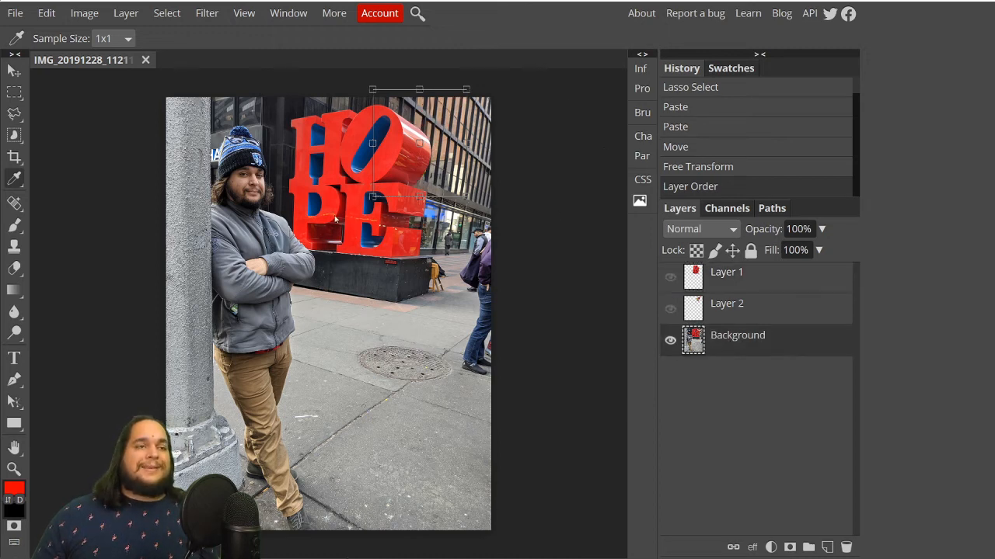
# Select the whole HOPE sculpture by drawing an Object Selection box around it.
pyautogui.click(14, 137)
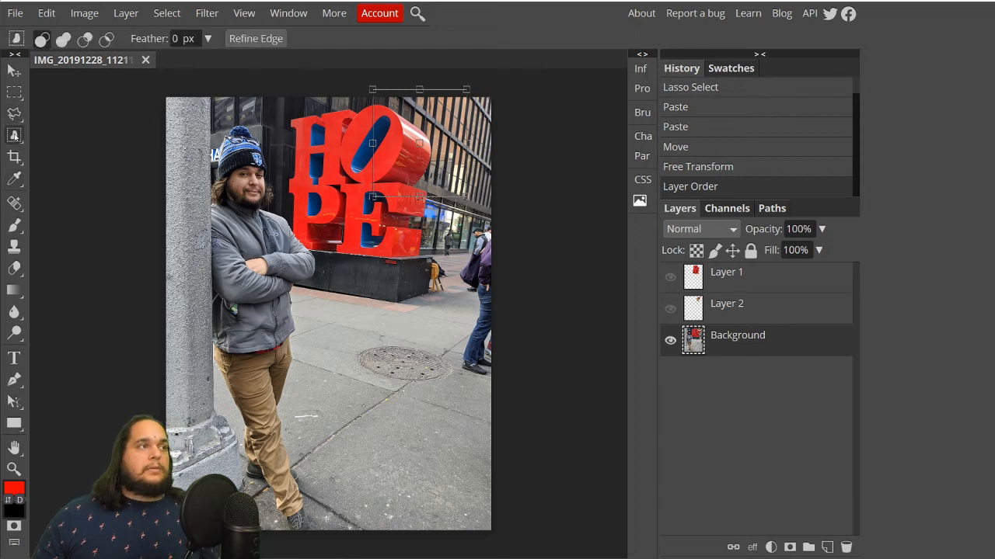
pyautogui.rightClick(14, 136)
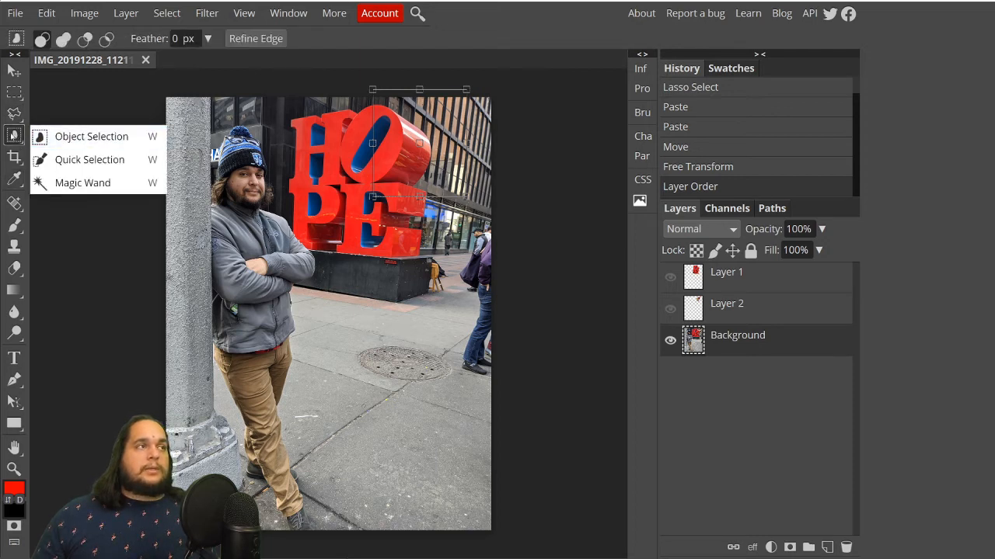
pyautogui.click(85, 136)
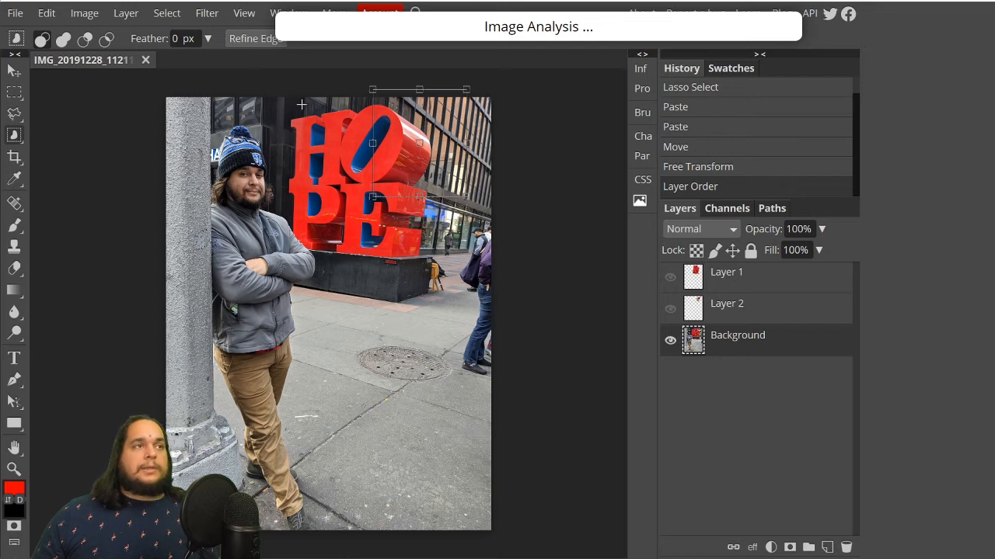
pyautogui.rightClick(14, 136)
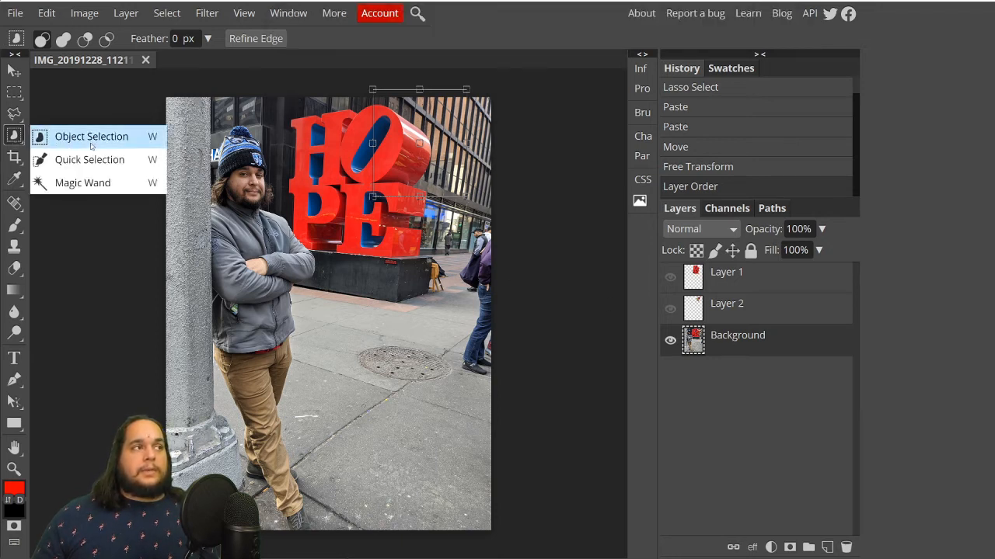
pyautogui.click(91, 140)
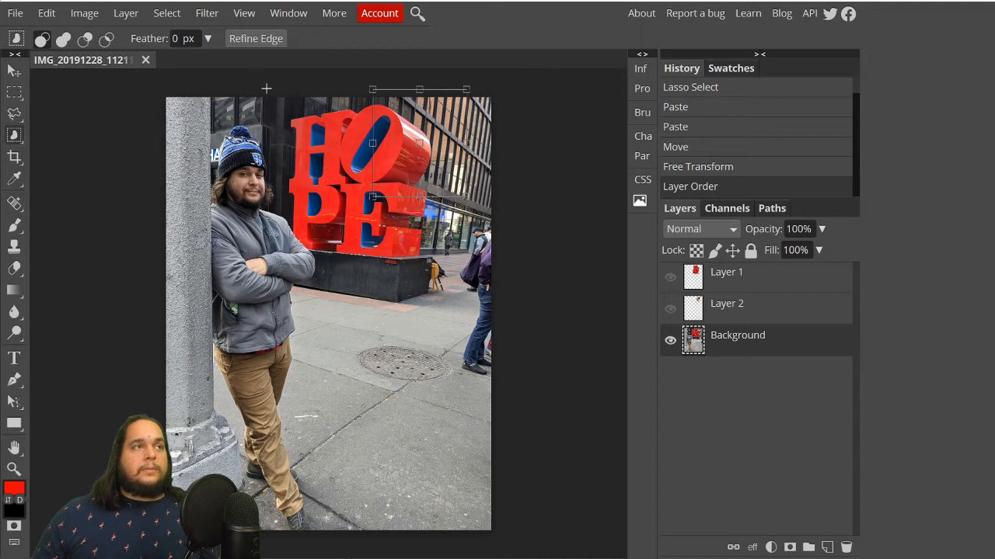
pyautogui.moveTo(266, 89); pyautogui.dragTo(471, 278)
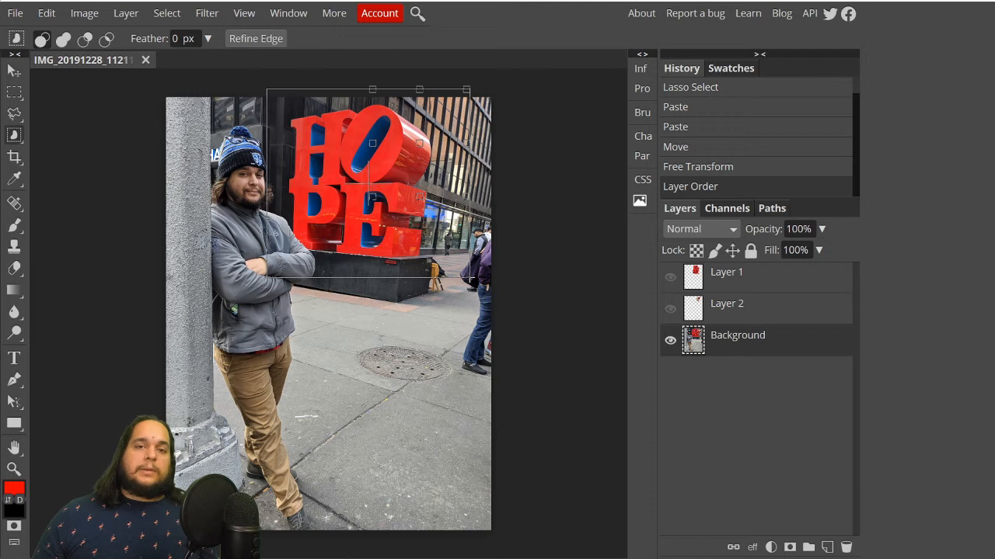
pyautogui.moveTo(471, 278)
pyautogui.mouseDown()
pyautogui.moveTo(435, 225)
pyautogui.moveTo(432, 269)
pyautogui.moveTo(455, 274)
pyautogui.mouseUp()
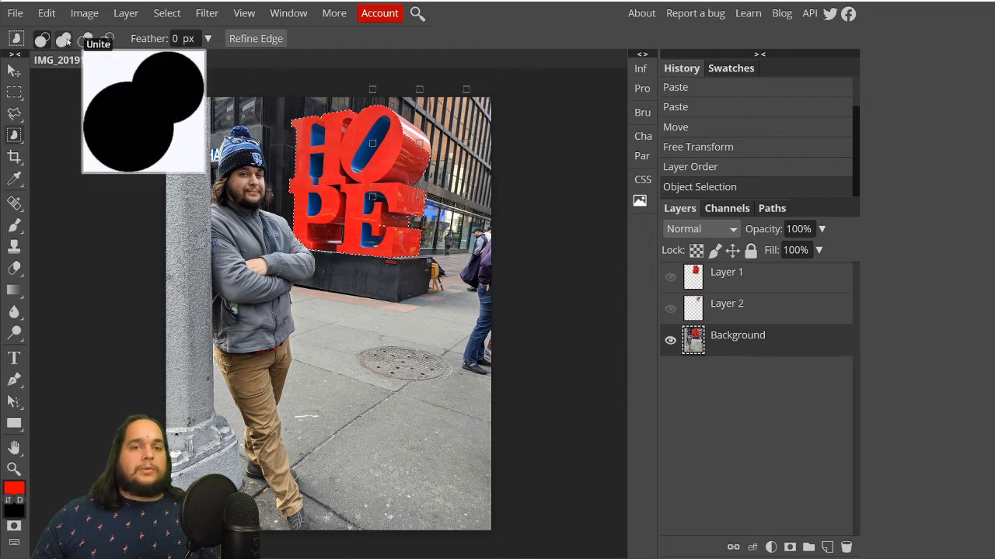
# Set the selection mode to Unite and add the O's curved outer side with Object Selection.
pyautogui.click(67, 40)
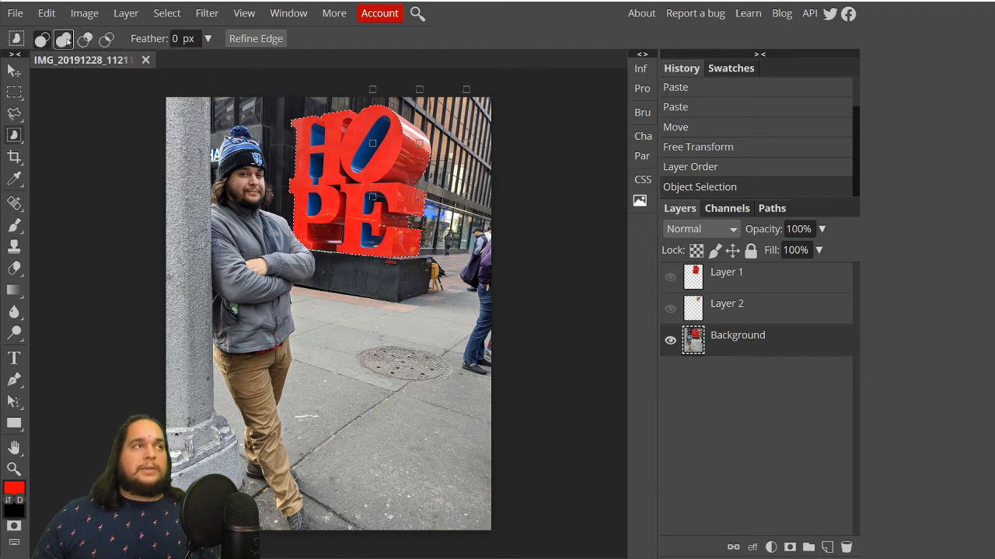
pyautogui.moveTo(385, 98); pyautogui.dragTo(437, 164)
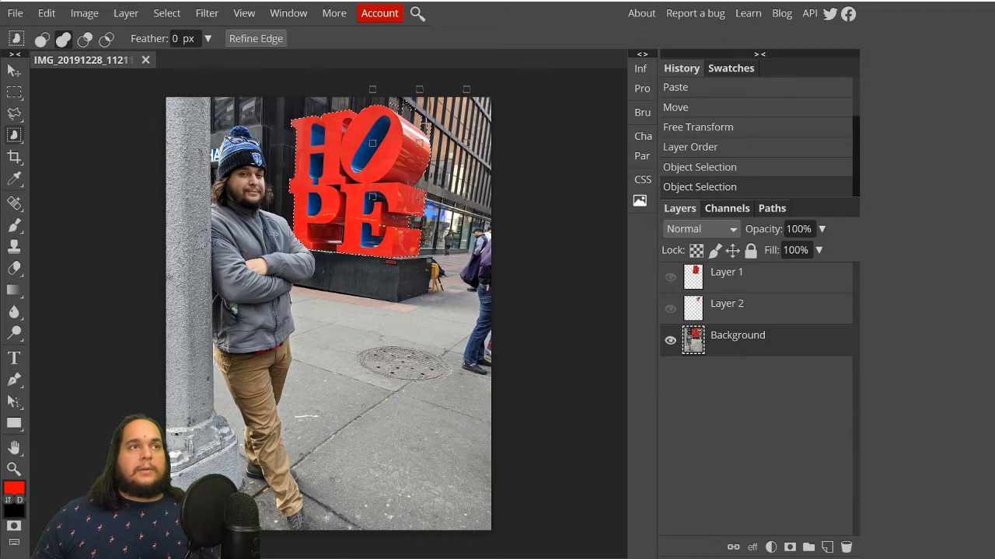
# Switch to subtract mode and remove the excess building area beside the O's upper outer edge from the selection.
pyautogui.click(85, 38)
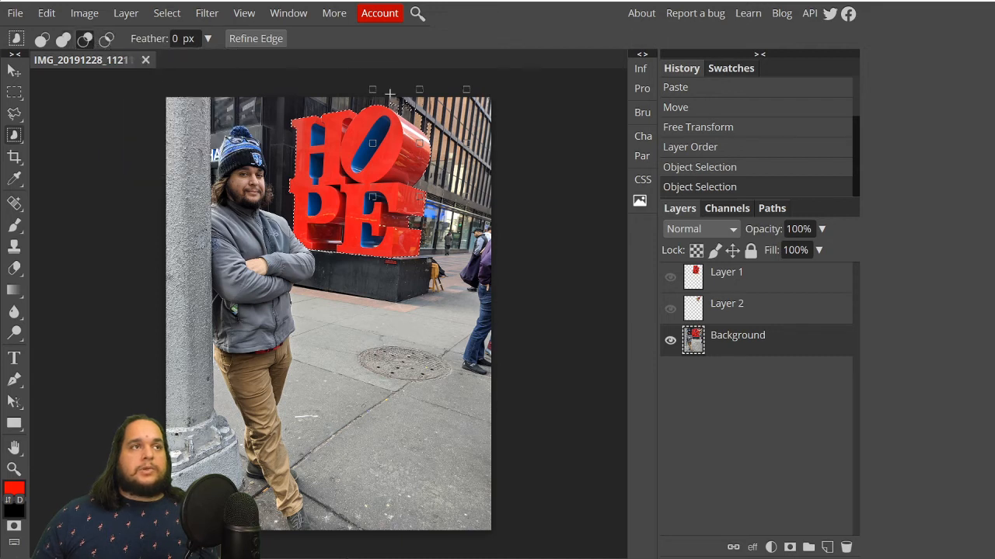
pyautogui.moveTo(390, 96); pyautogui.dragTo(437, 144)
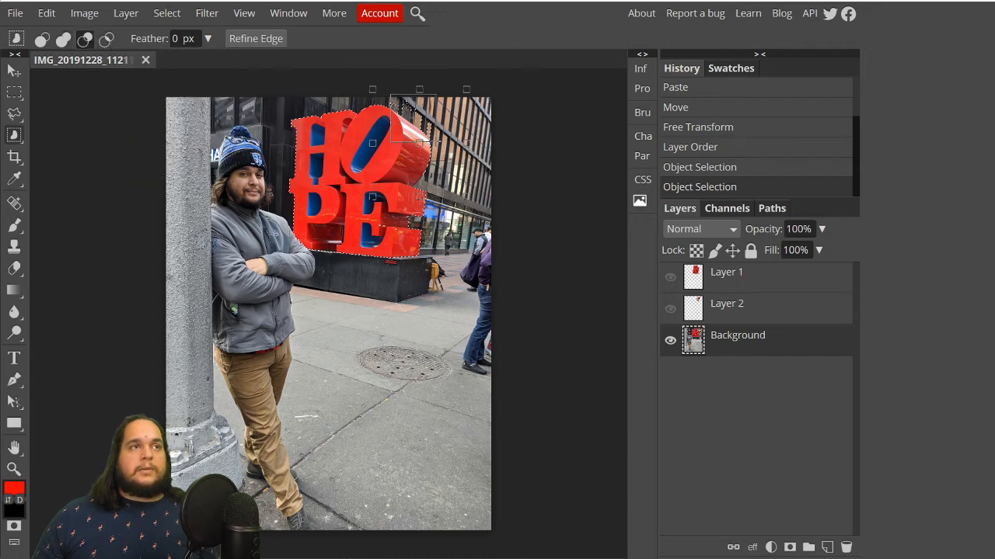
pyautogui.moveTo(383, 95); pyautogui.dragTo(404, 105)
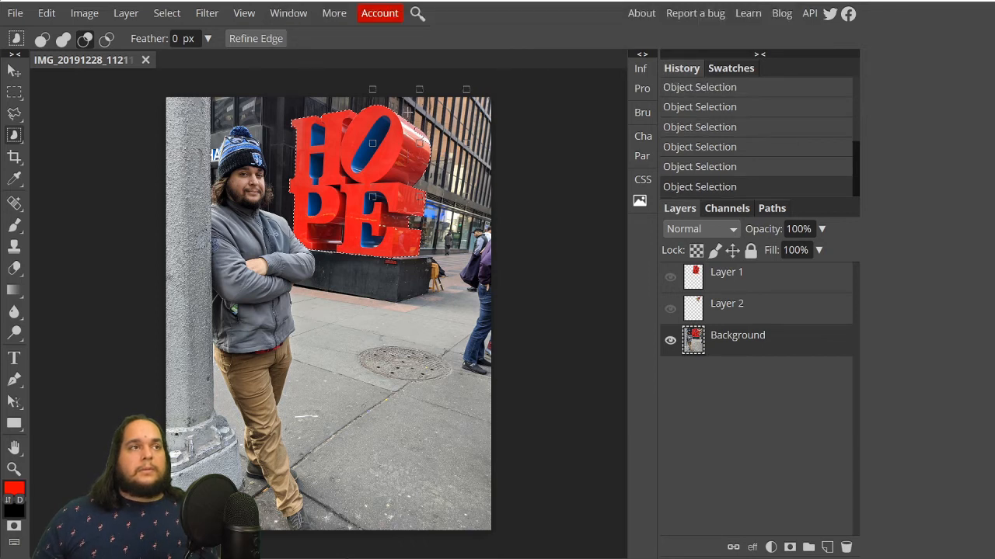
# Return to Unite mode and add the O's outer side to the selection again with a smaller box.
pyautogui.click(64, 39)
pyautogui.moveTo(407, 117); pyautogui.dragTo(438, 155)
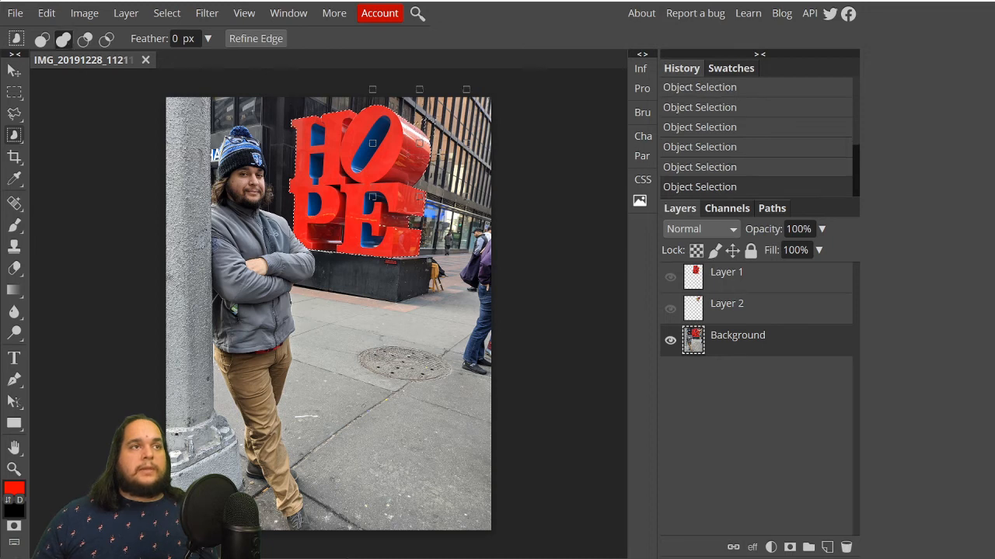
# Add the O's curved outer side with Object Selection and subtract the excess building area beside it.
pyautogui.moveTo(403, 103); pyautogui.dragTo(451, 180)
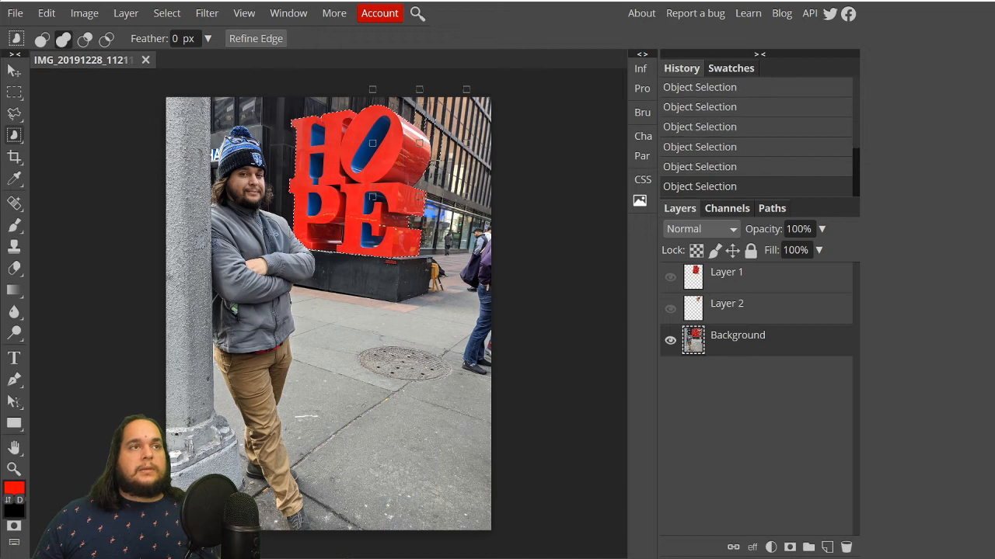
pyautogui.click(84, 38)
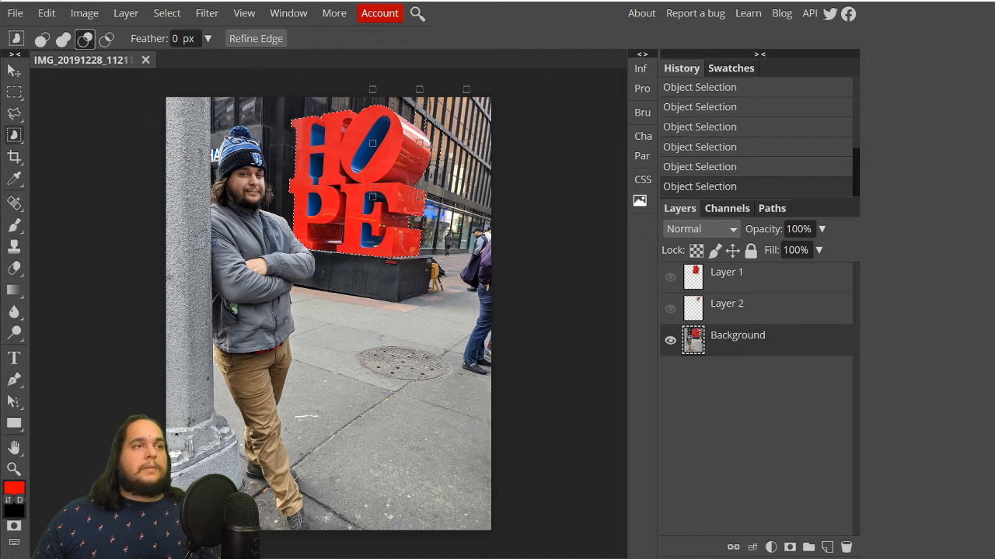
pyautogui.moveTo(403, 107); pyautogui.dragTo(457, 155)
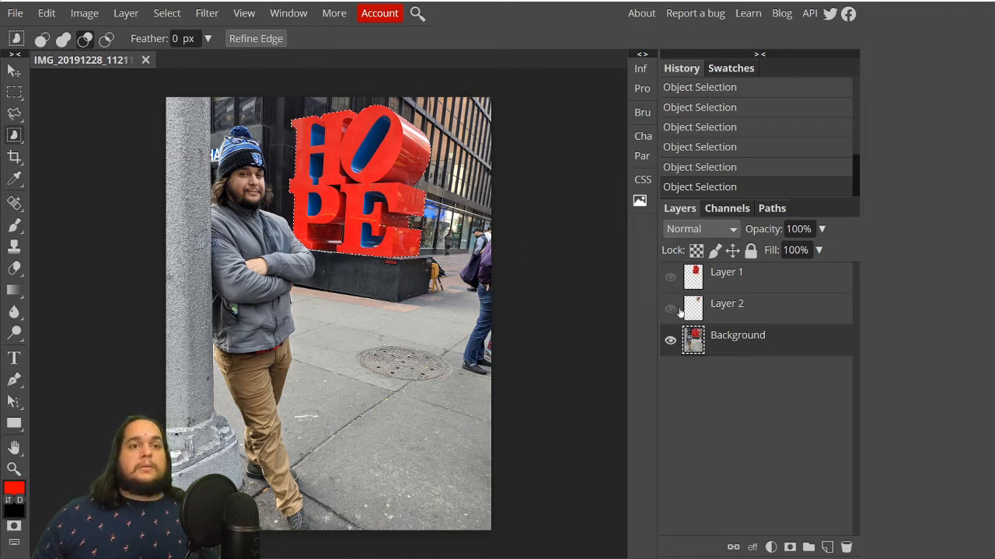
# Copy the selected sculpture onto one new layer and check the cutout with the Background temporarily hidden.
pyautogui.hotkey('ctrl', 'v')
pyautogui.click(670, 372)
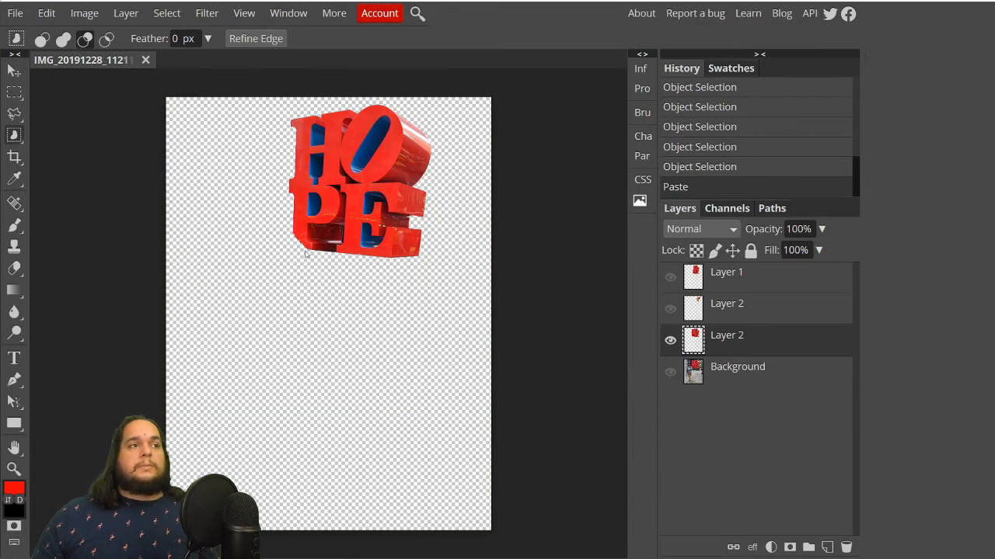
pyautogui.hotkey('ctrl', 'v')
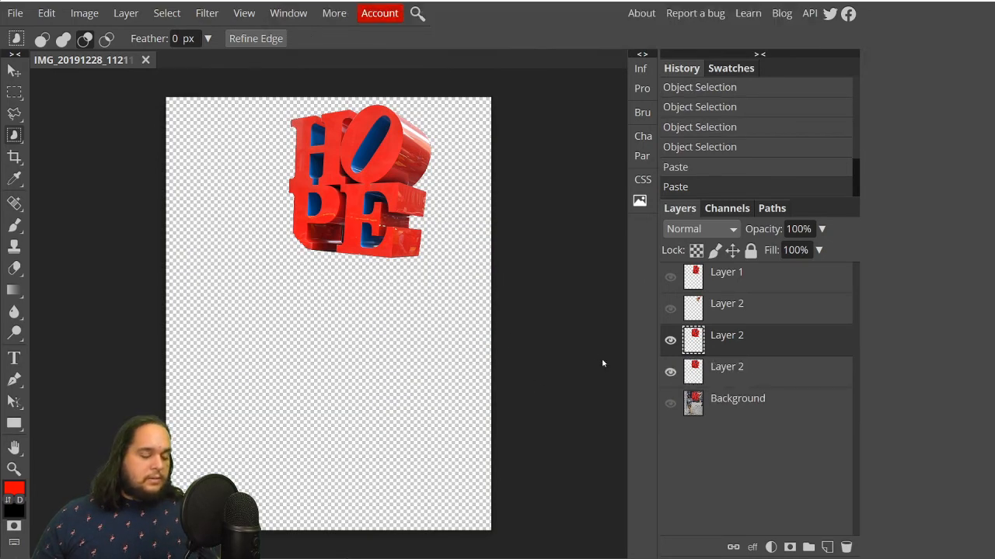
pyautogui.hotkey('ctrl', 'z')
pyautogui.click(670, 372)
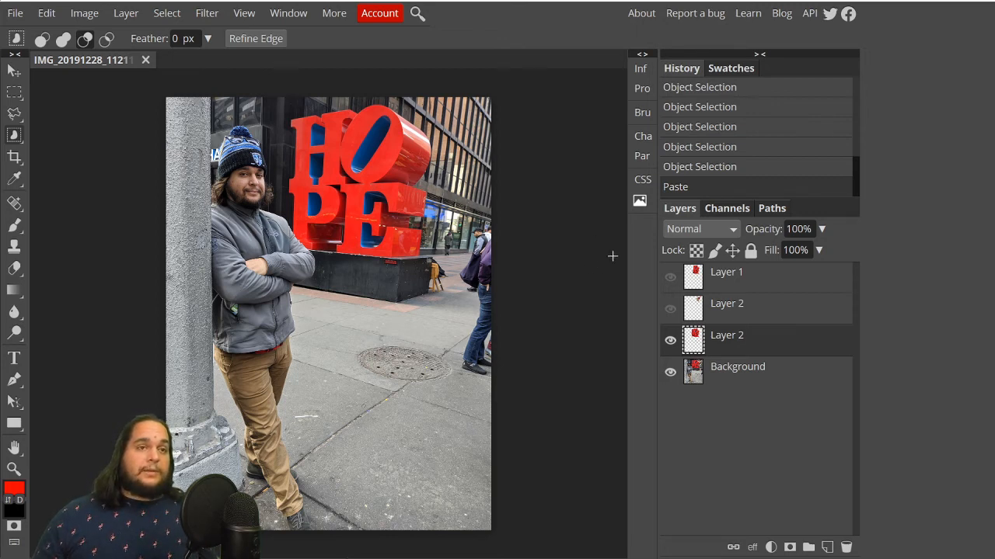
# Show the cartoon starfish layer and place the new sculpture cutout layer above it.
pyautogui.click(670, 309)
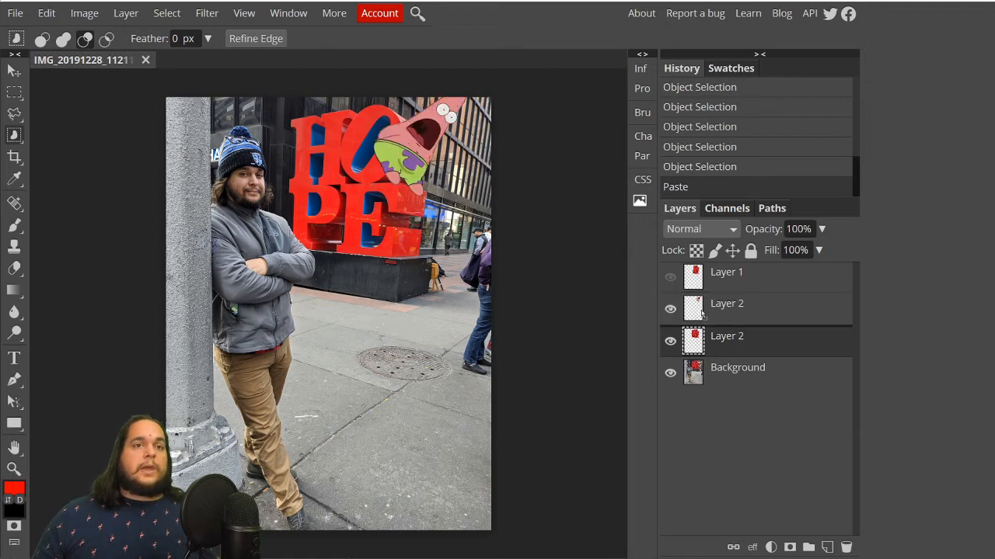
pyautogui.moveTo(724, 350); pyautogui.dragTo(720, 304)
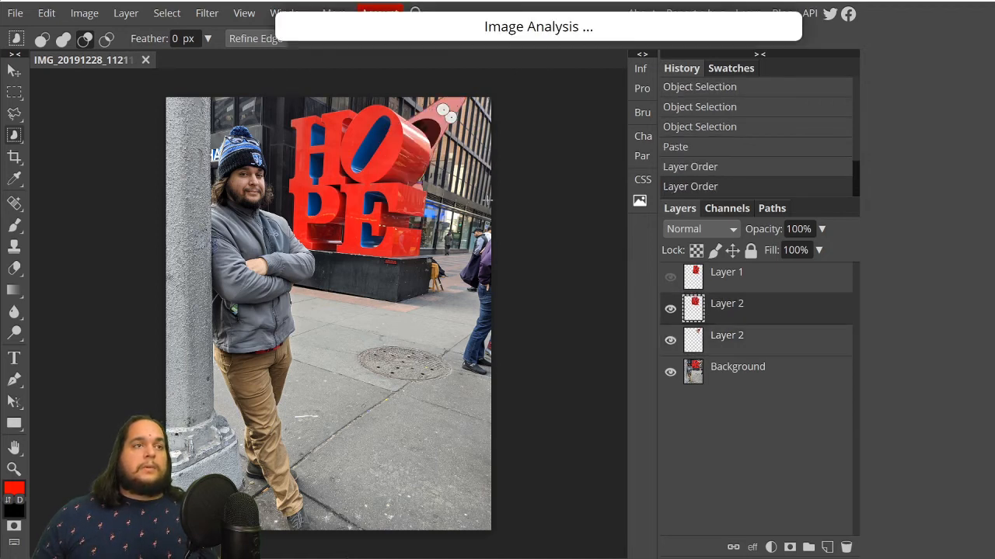
# Move the starfish to the H's outer side and rotate it to -90.7° so its head peeks out toward the man.
pyautogui.click(722, 343)
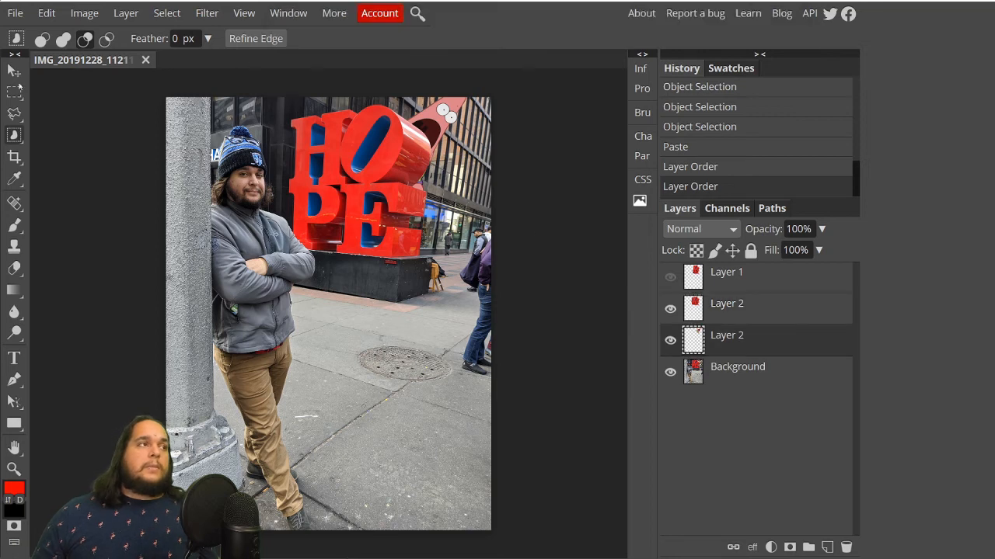
pyautogui.click(12, 73)
pyautogui.moveTo(429, 132); pyautogui.dragTo(350, 151)
pyautogui.moveTo(296, 102); pyautogui.dragTo(319, 196)
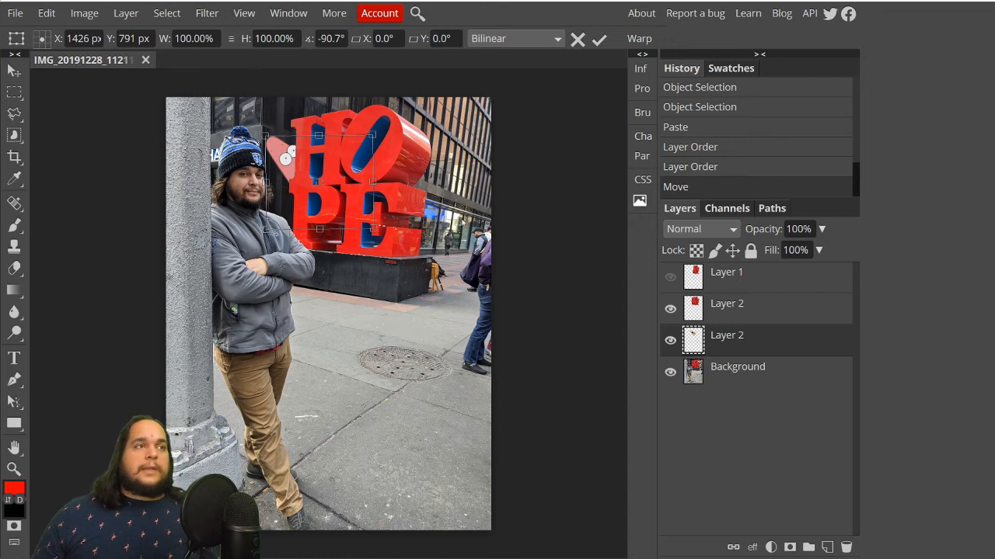
# Hide the starfish and sculpture cutout layers and select the HOPE sculpture on the Background with Quick Selection.
pyautogui.click(670, 340)
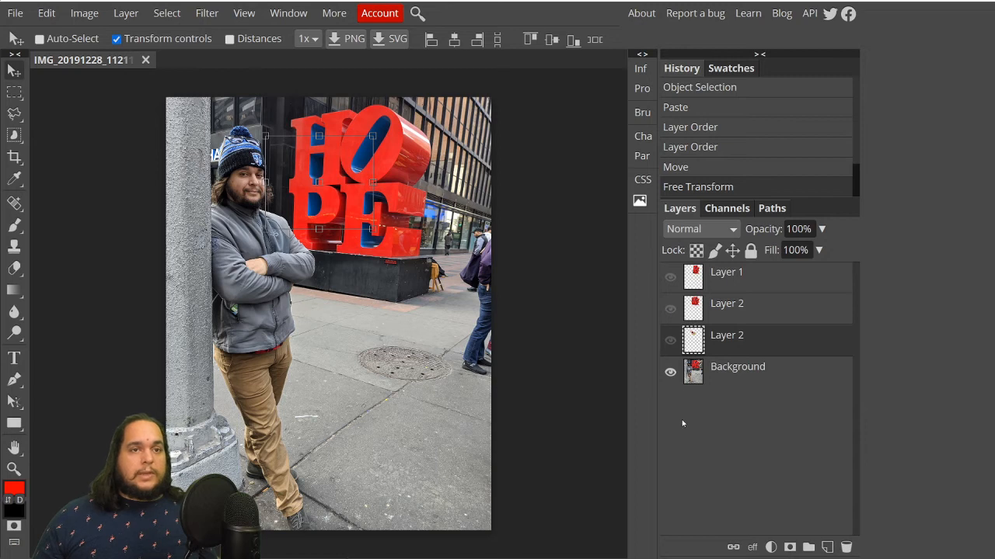
pyautogui.click(727, 386)
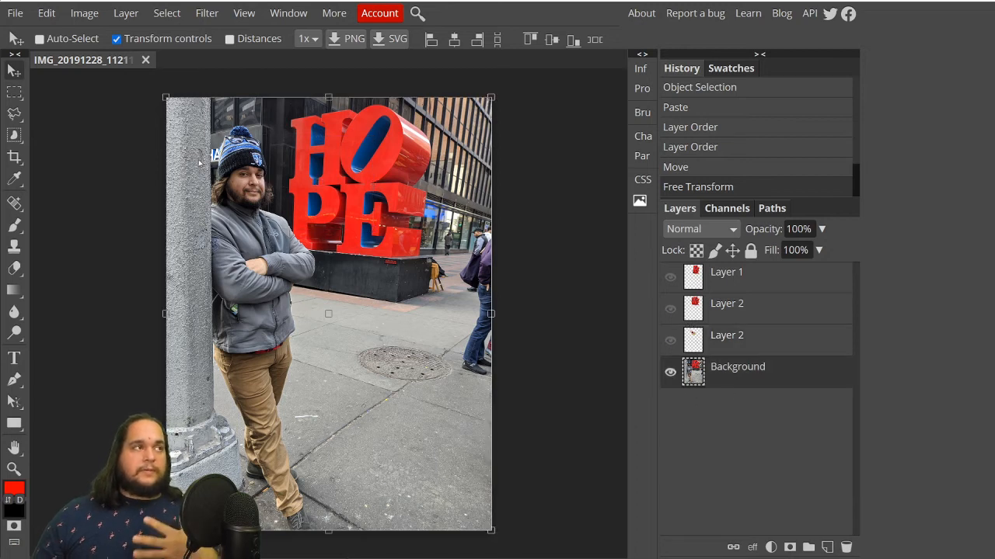
pyautogui.click(12, 140)
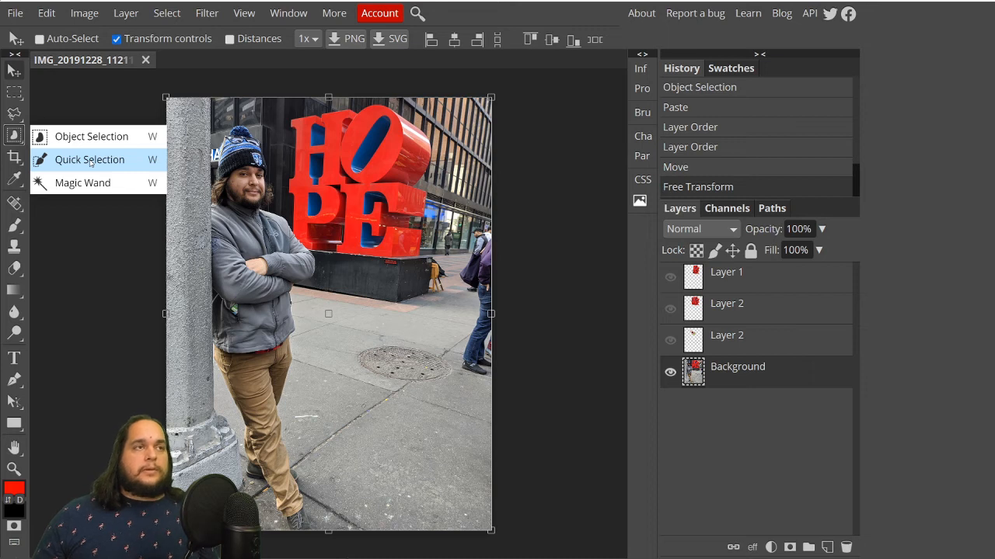
pyautogui.click(89, 159)
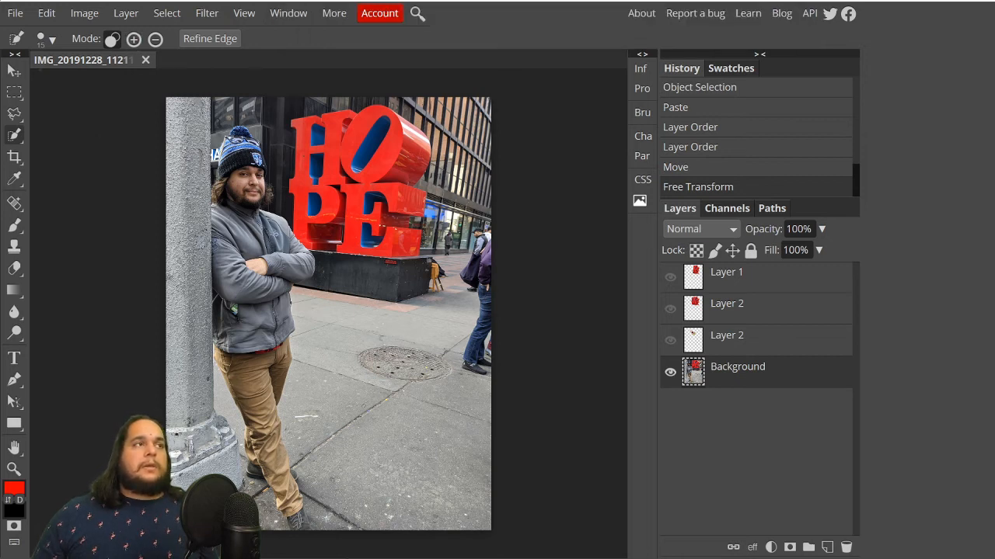
pyautogui.click(357, 187)
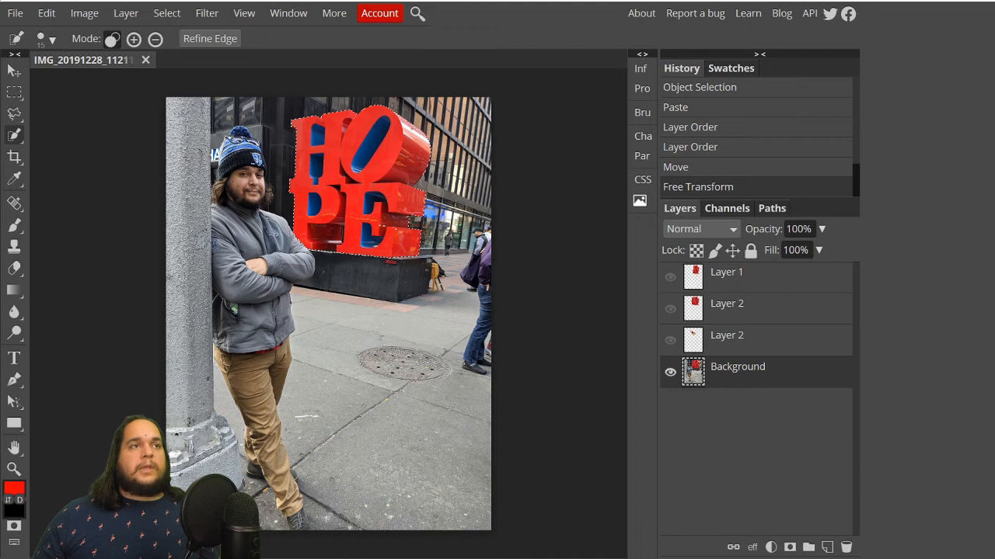
pyautogui.moveTo(388, 234); pyautogui.dragTo(390, 235)
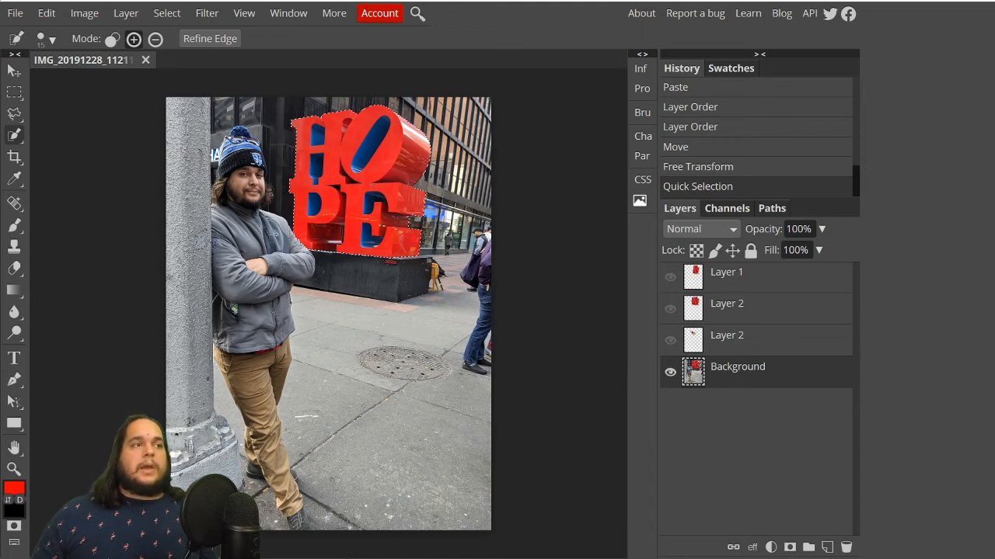
# Try extending the Quick Selection over the man's jacket and undo the addition.
pyautogui.moveTo(226, 271)
pyautogui.mouseDown()
pyautogui.moveTo(260, 296)
pyautogui.moveTo(250, 241)
pyautogui.mouseUp()
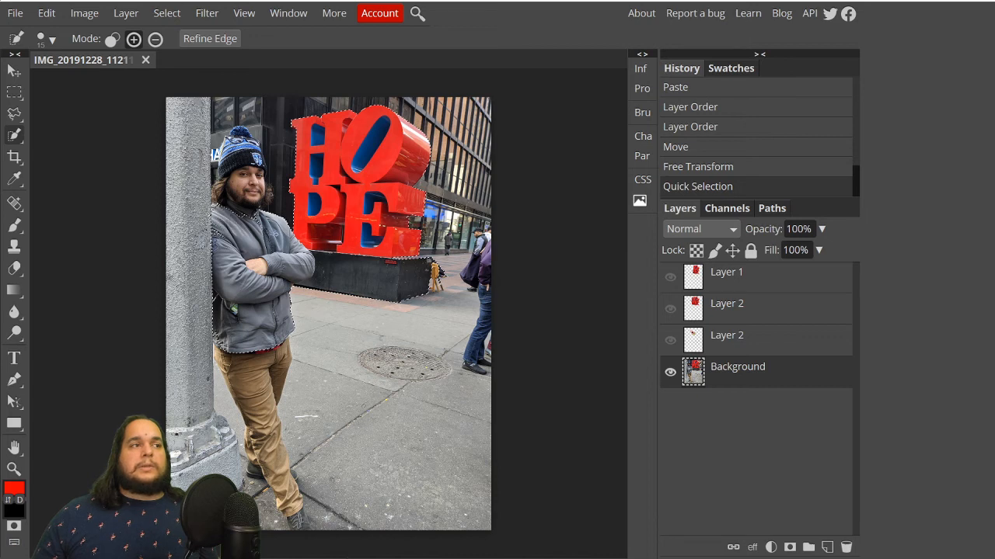
pyautogui.hotkey('ctrl', 'shift', 'i')
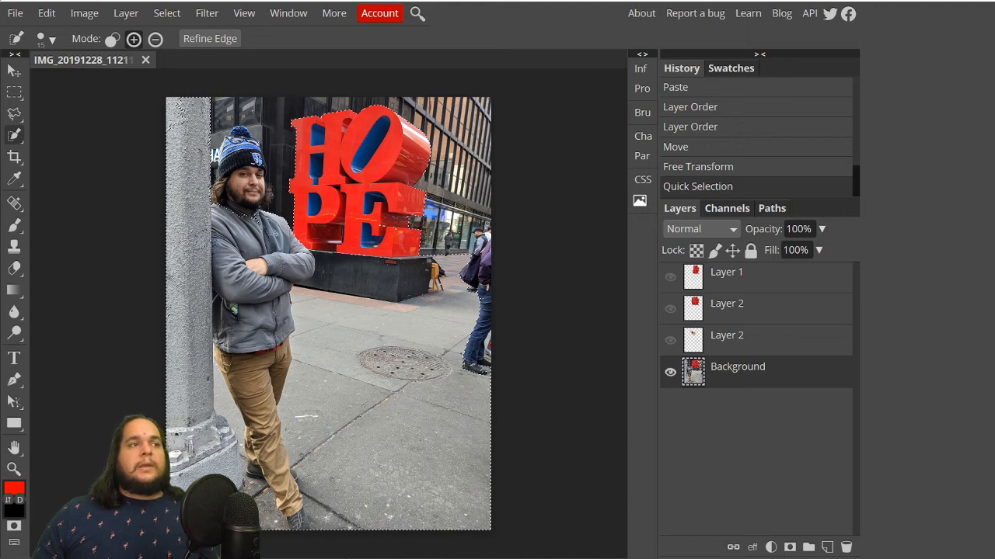
pyautogui.click(250, 221)
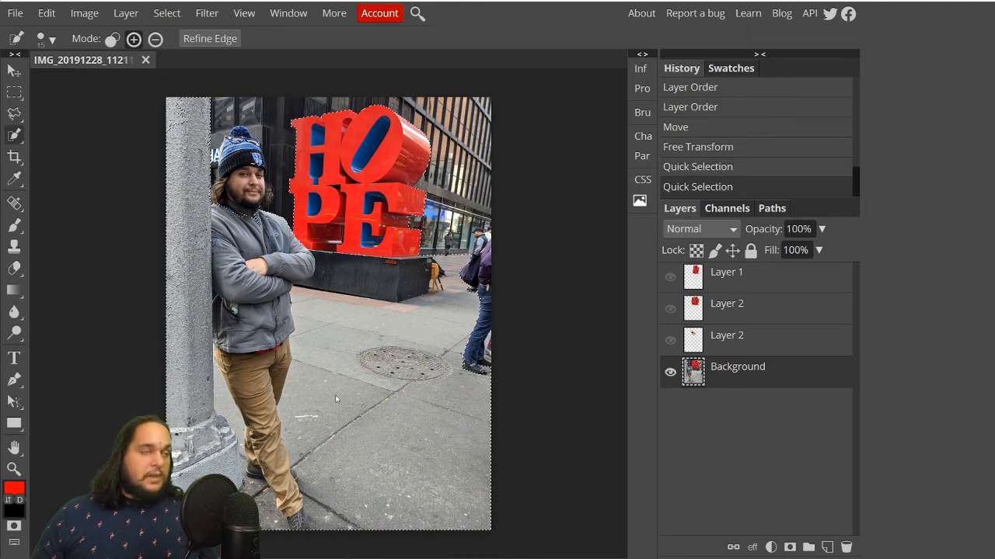
pyautogui.hotkey('ctrl', 'z')
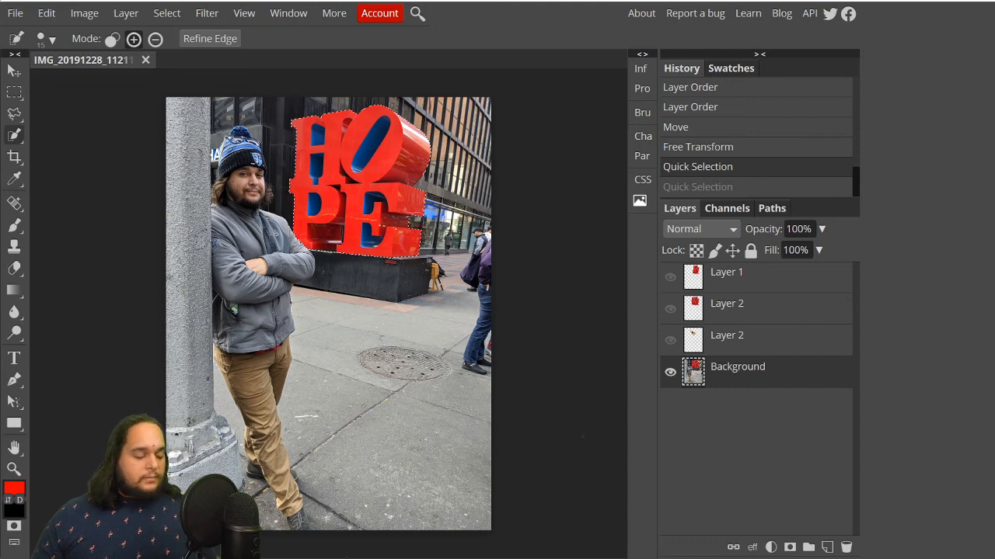
# Copy the Quick Selection of the sculpture onto a new layer and inspect its edges with the Background temporarily hidden.
pyautogui.hotkey('ctrl', 'v')
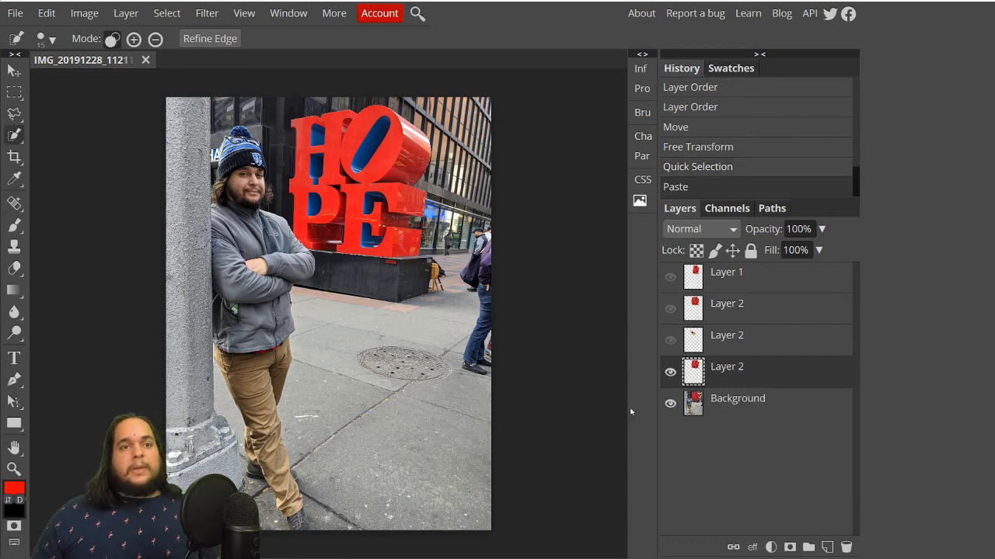
pyautogui.click(670, 403)
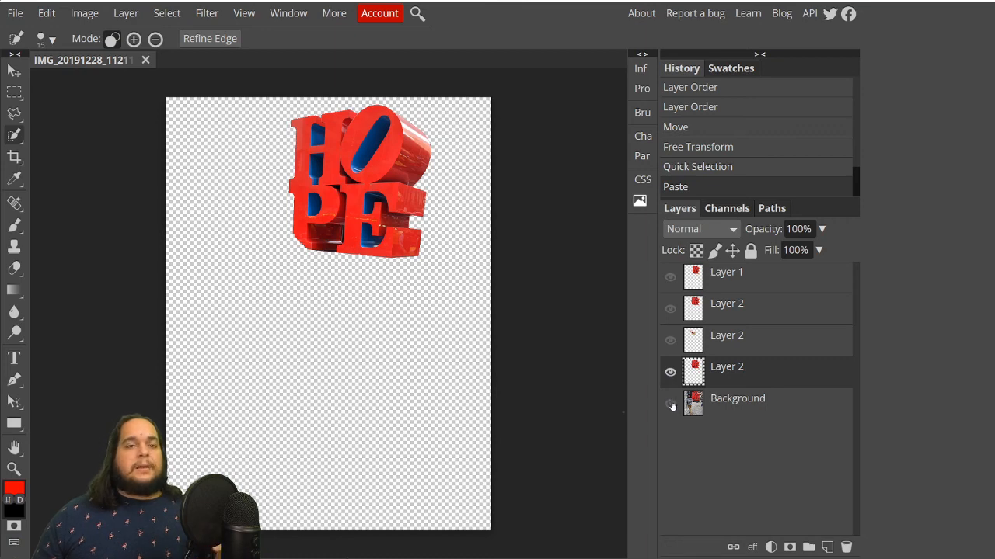
pyautogui.click(670, 404)
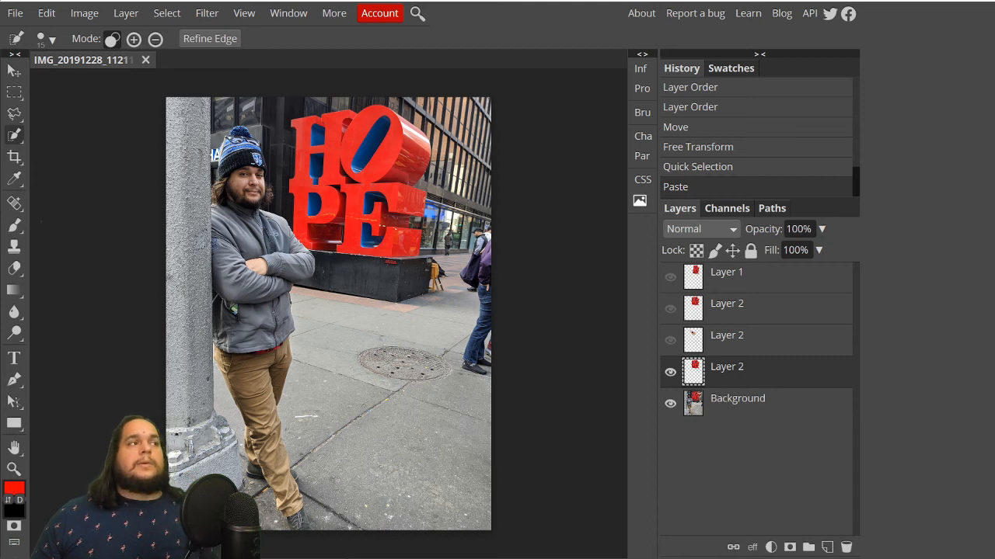
pyautogui.rightClick(13, 115)
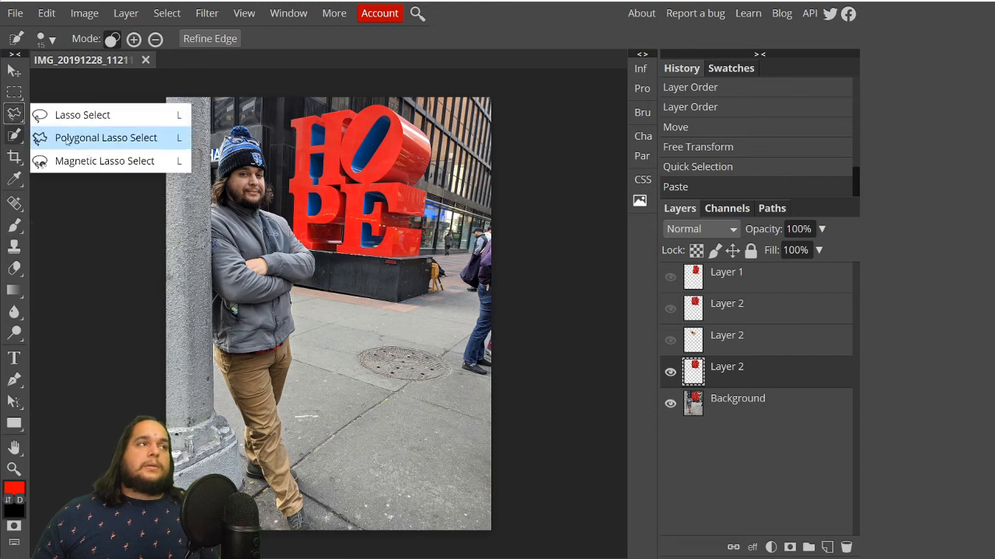
pyautogui.click(17, 137)
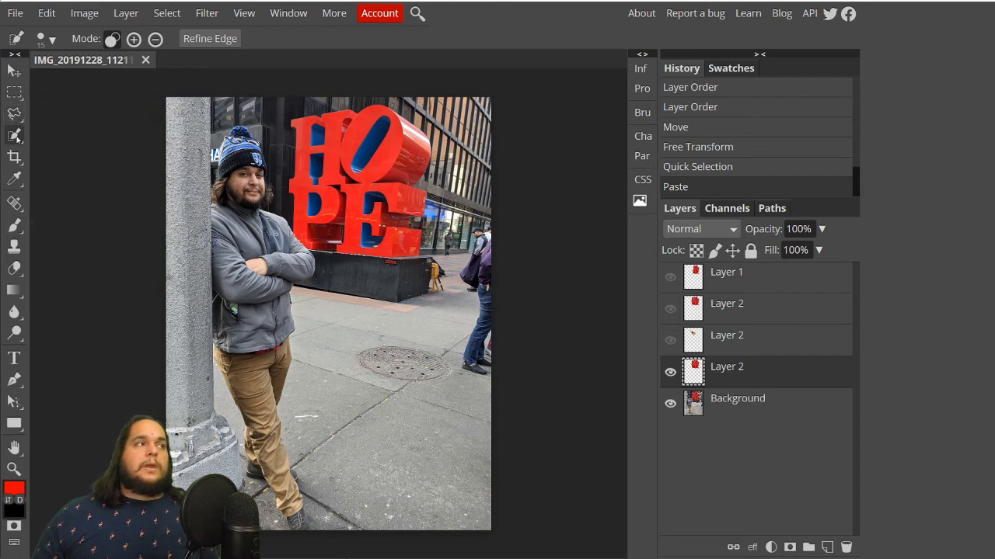
pyautogui.rightClick(17, 137)
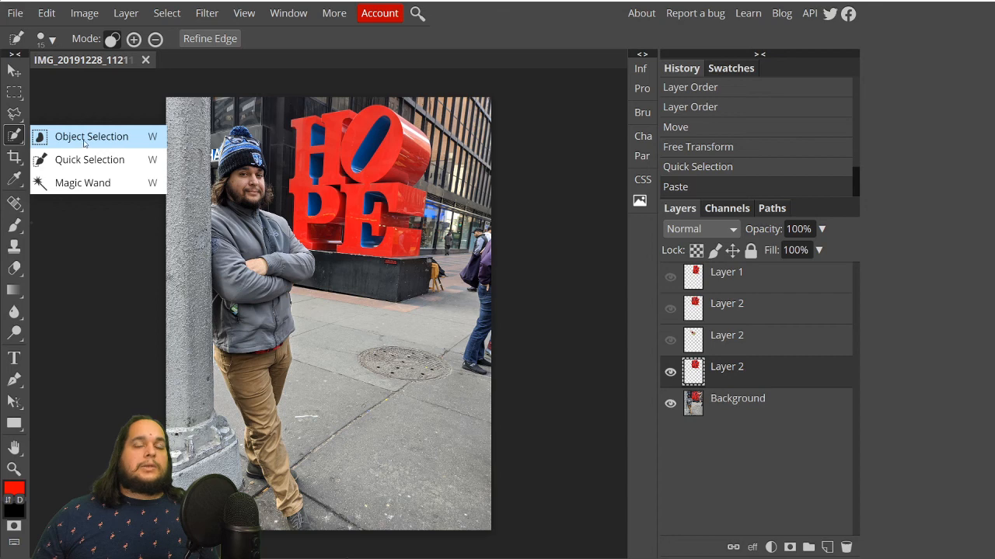
pyautogui.click(63, 140)
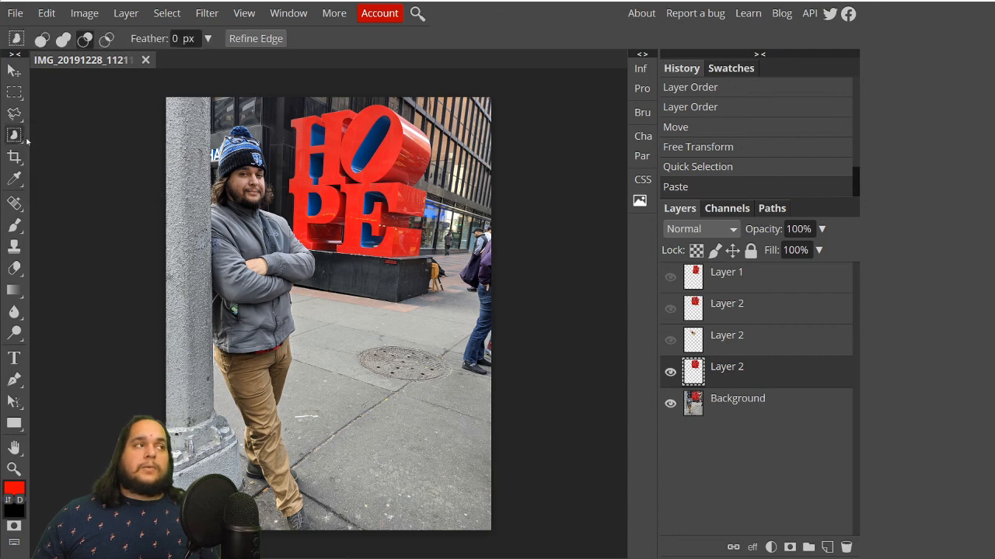
pyautogui.rightClick(17, 137)
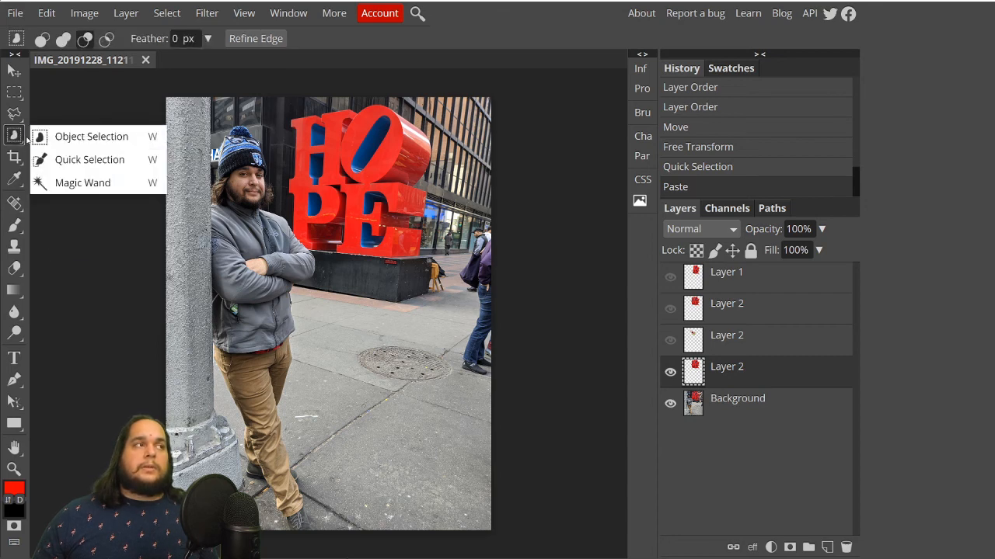
pyautogui.click(103, 159)
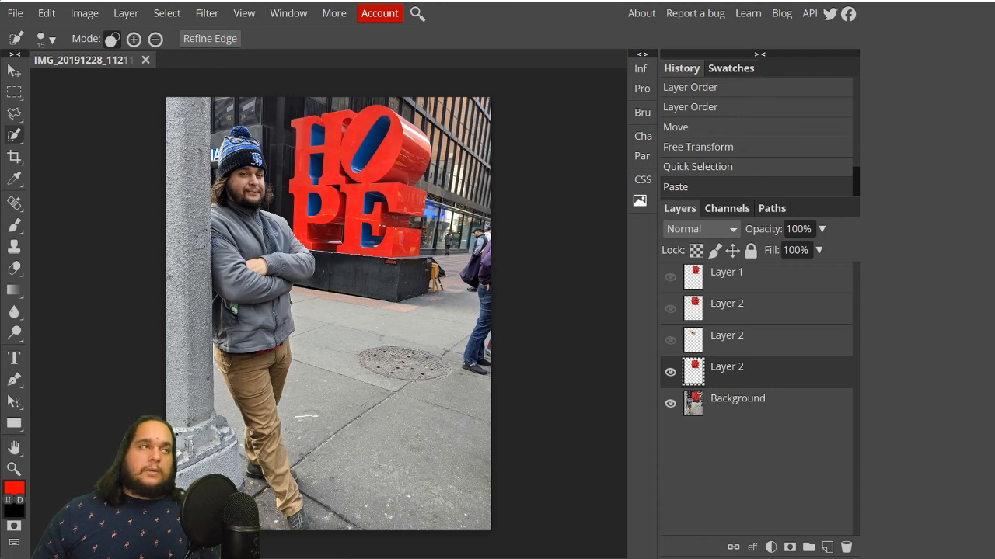
pyautogui.click(48, 14)
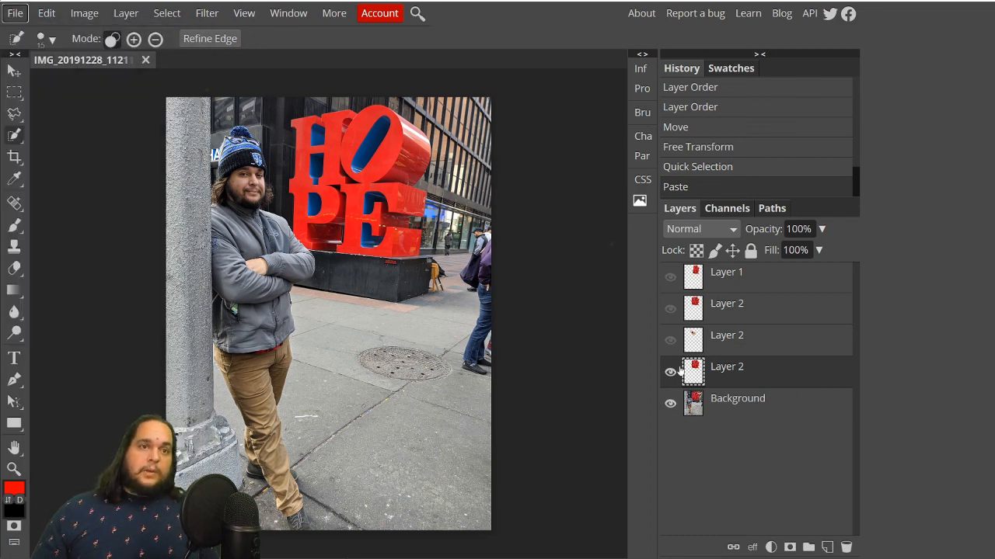
# Show the starfish layer again and move the Quick Selection cutout of the sculpture above it.
pyautogui.click(670, 340)
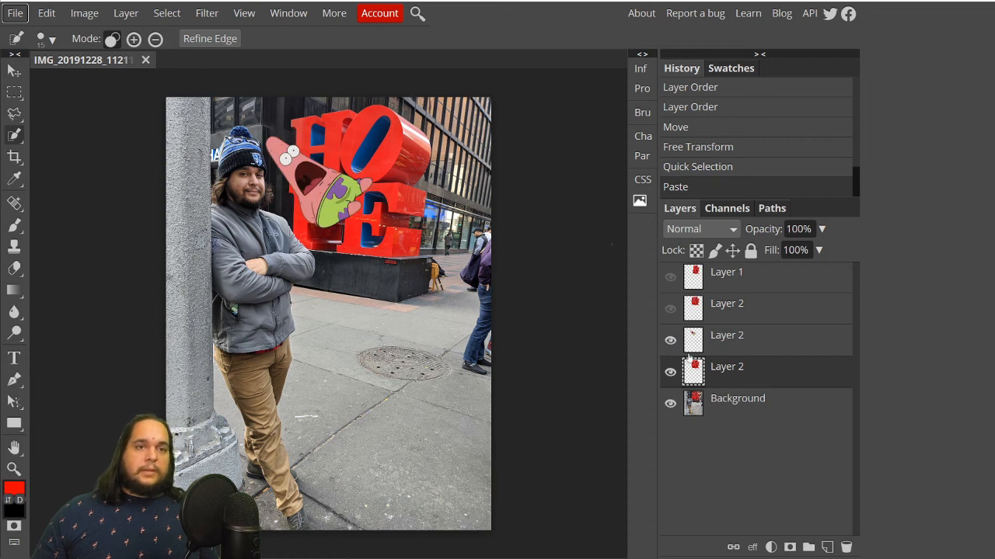
pyautogui.moveTo(717, 381); pyautogui.dragTo(712, 337)
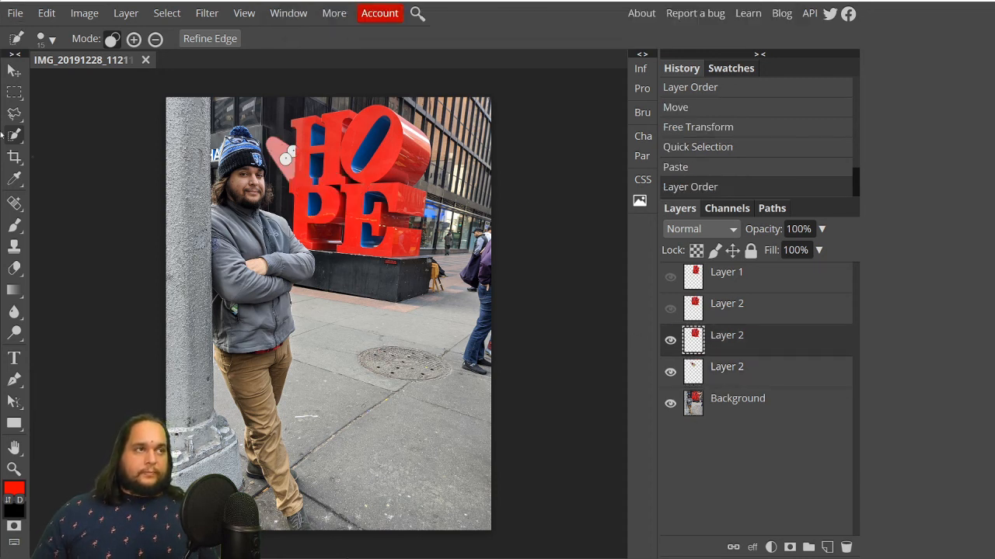
# Export the composition as a JPG at 3024 × 4032 px and 70% quality.
pyautogui.click(12, 15)
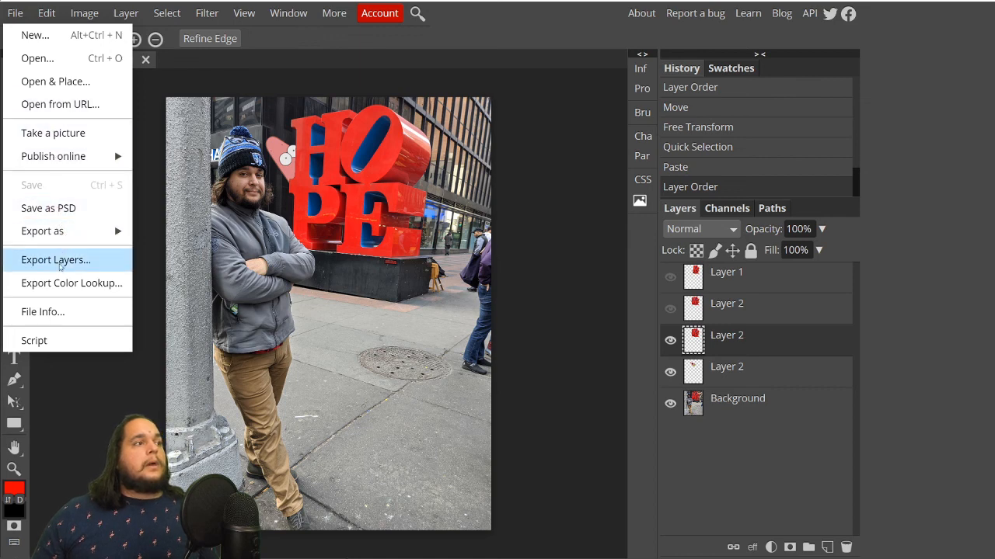
pyautogui.moveTo(67, 231)
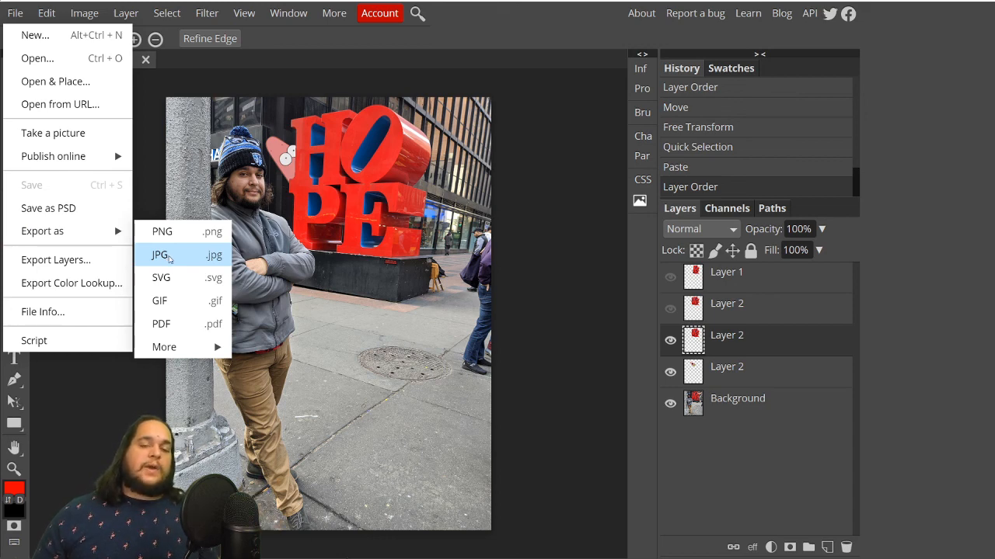
pyautogui.click(227, 255)
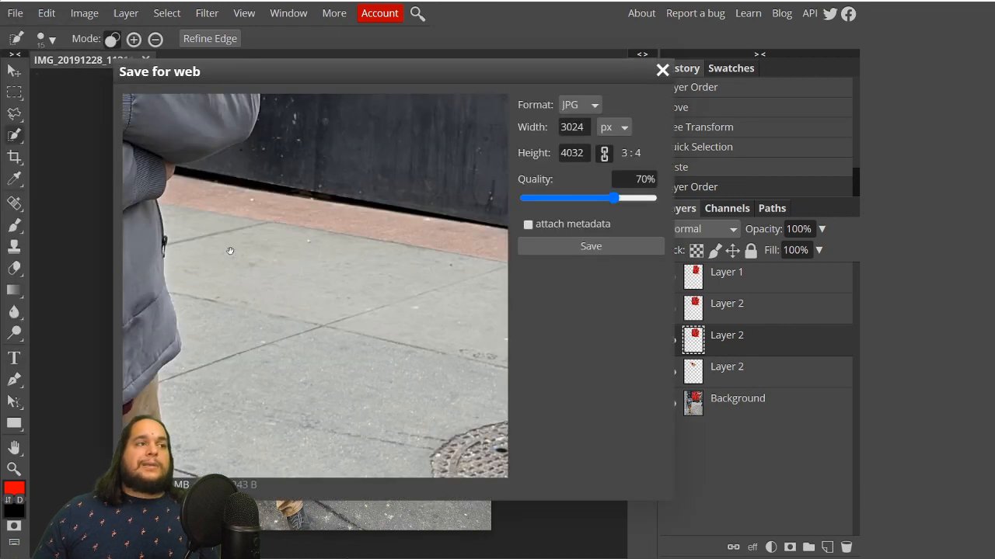
pyautogui.click(560, 247)
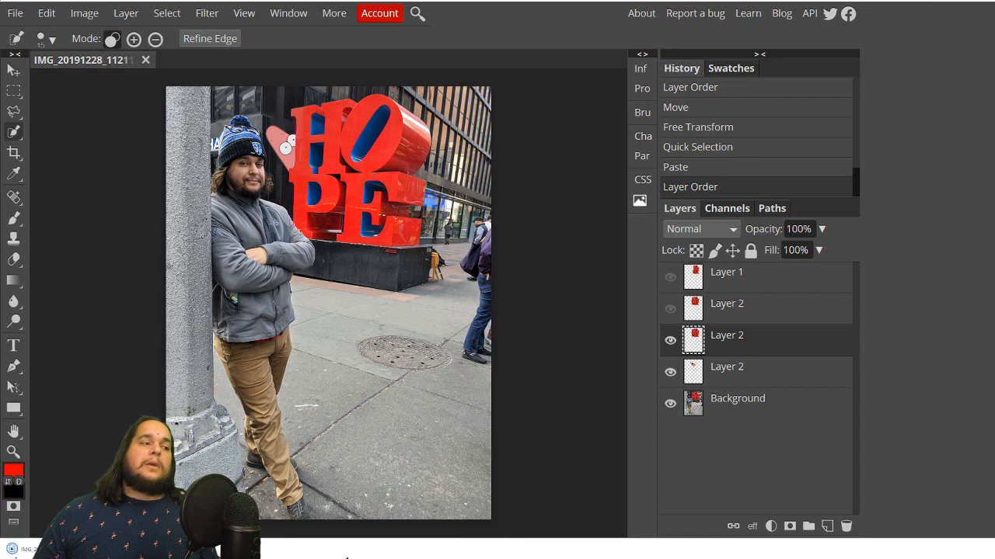